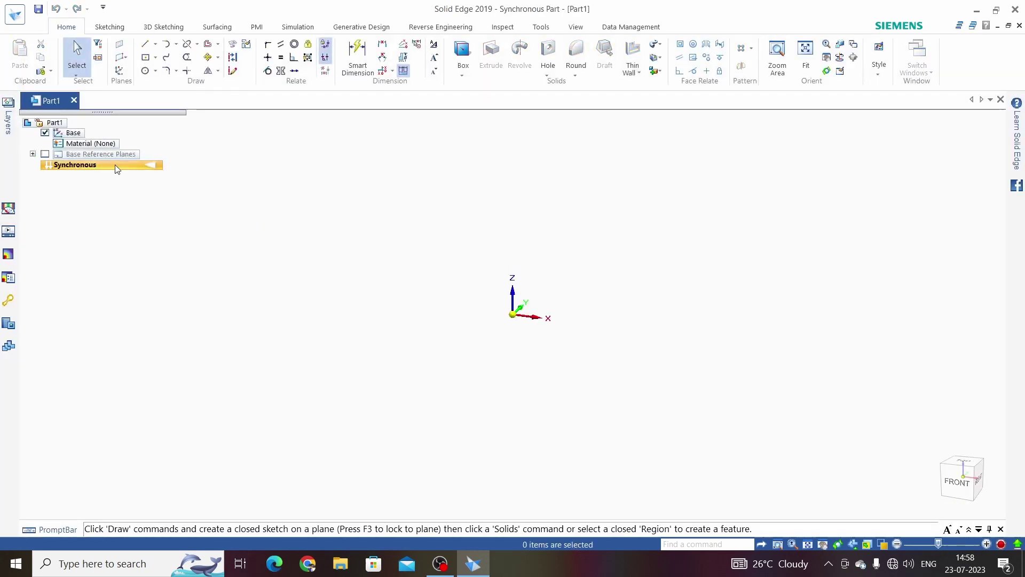
Transition the part from synchronous to ordered modelling from the PathFinder context menu.
{"action": "right_click", "coordinate": [114, 165]}
{"action": "left_click", "coordinate": [171, 288]}
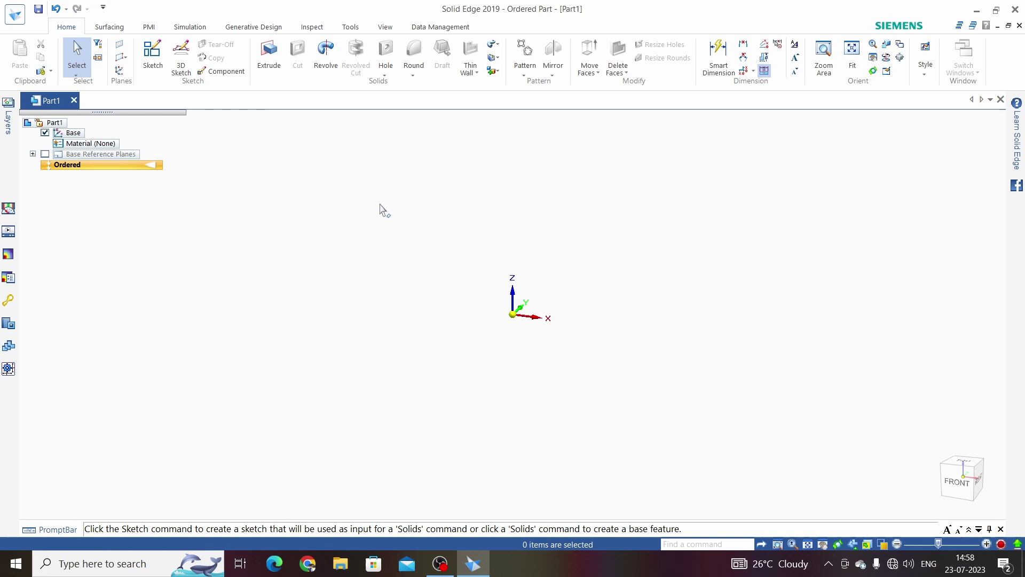
Start an extrusion on the top plane and draw a 30 mm centre-point circle at the origin.
{"action": "left_click", "coordinate": [272, 61]}
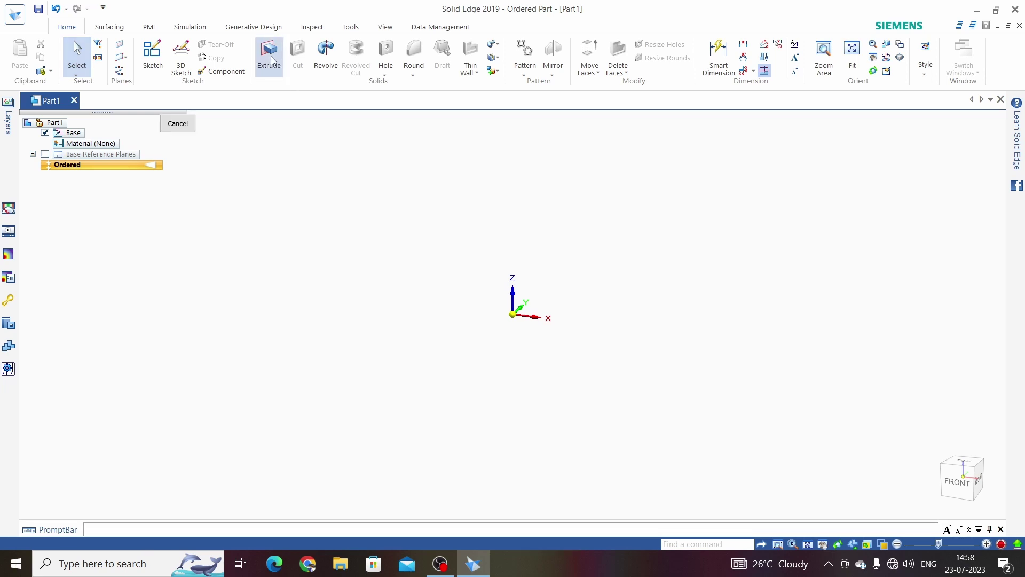
{"action": "left_click", "coordinate": [964, 463]}
{"action": "left_click", "coordinate": [513, 254]}
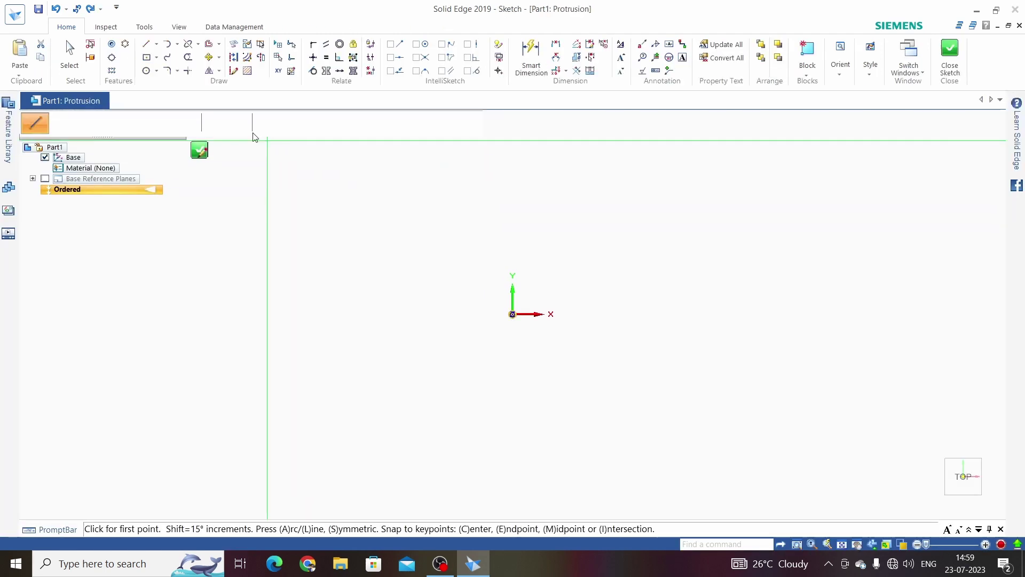
{"action": "left_click", "coordinate": [157, 71]}
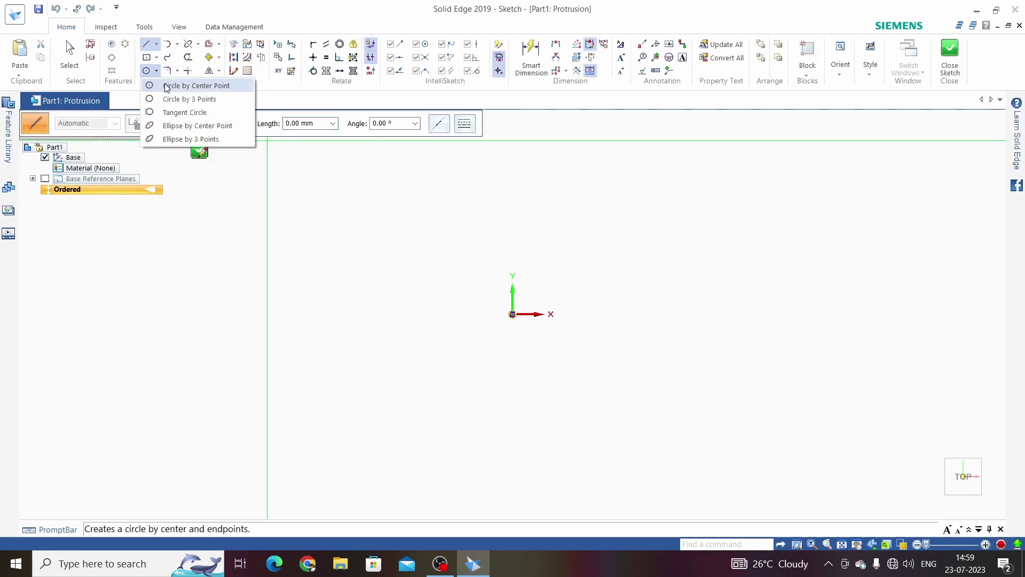
{"action": "left_click", "coordinate": [166, 87]}
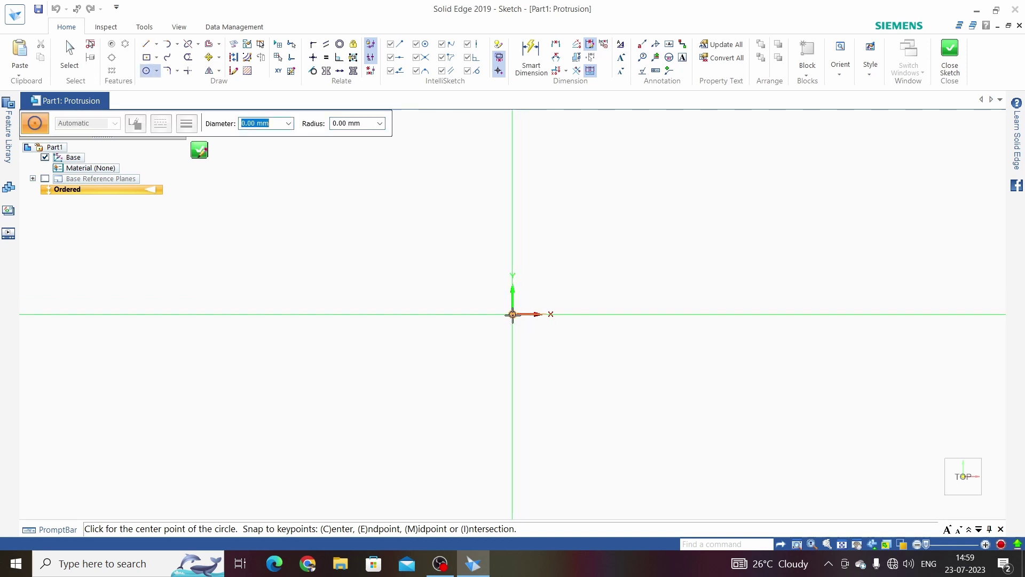
{"action": "left_click", "coordinate": [513, 313]}
{"action": "type", "text": "3"}
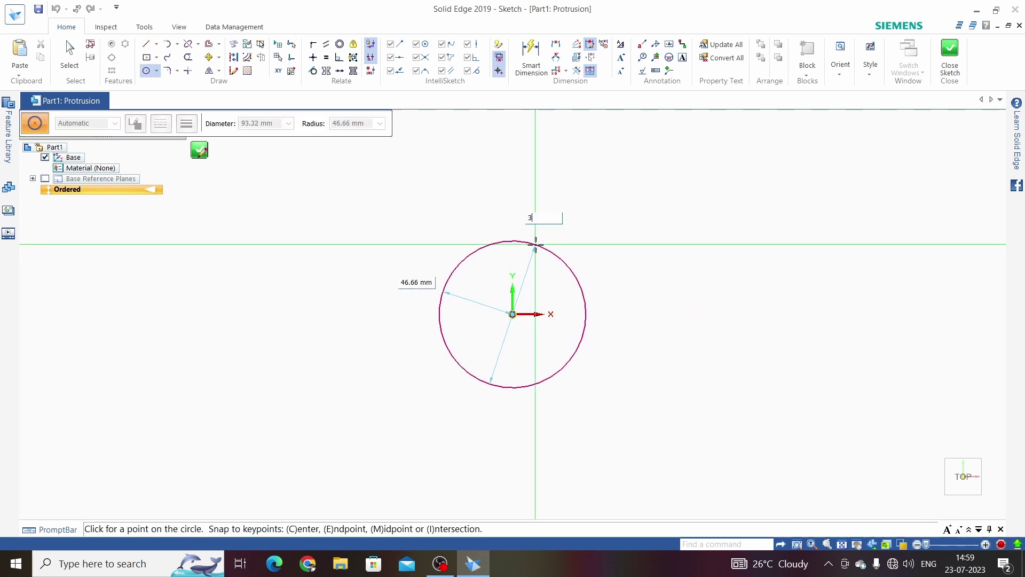
{"action": "type", "text": "0"}
{"action": "key", "text": "Return"}
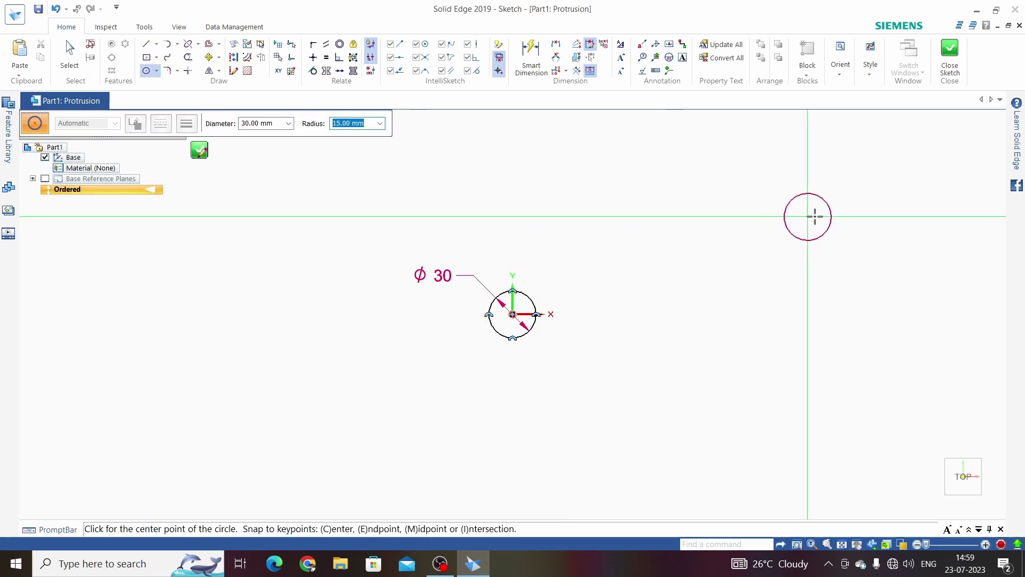
{"action": "key", "text": "Escape"}
Close the sketch and extrude the circle 0.1 mm to finish Protrusion 1.
{"action": "left_click", "coordinate": [949, 57]}
{"action": "type", "text": "0.1"}
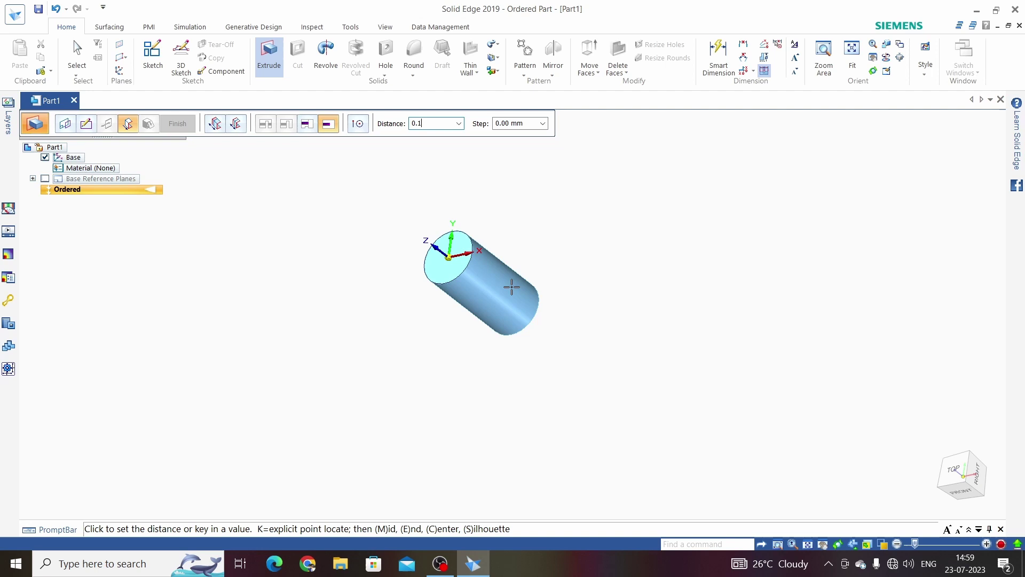
{"action": "key", "text": "Return"}
{"action": "left_click", "coordinate": [561, 303]}
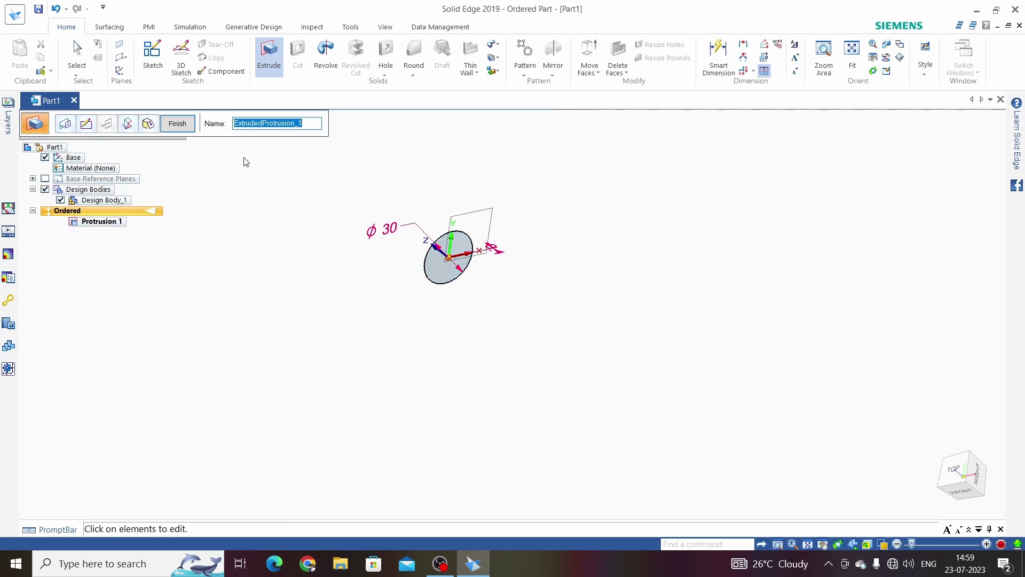
{"action": "left_click", "coordinate": [179, 123]}
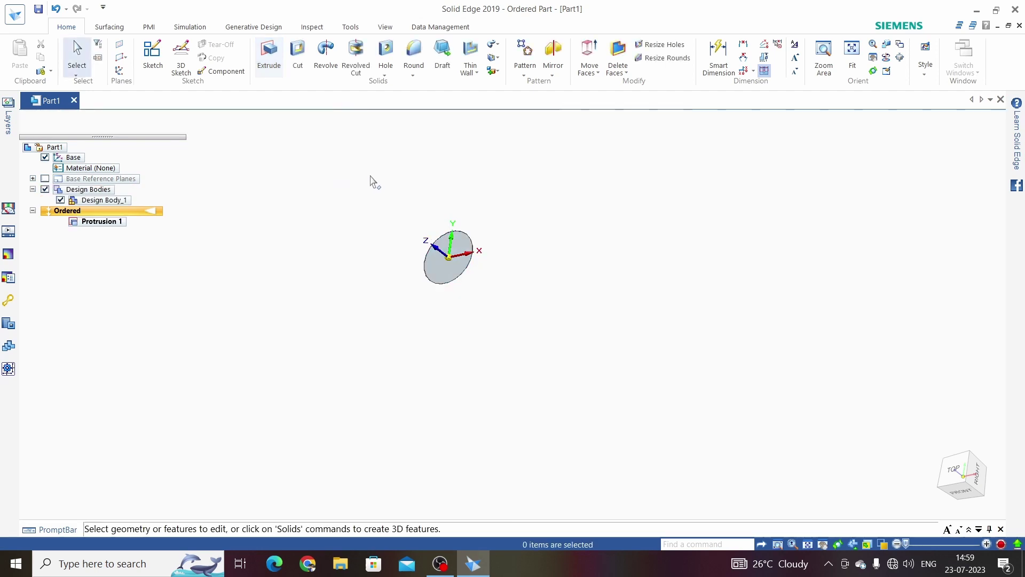
Begin a cut on the disc face with a 30 mm centre-point circle at the origin.
{"action": "left_click", "coordinate": [298, 60]}
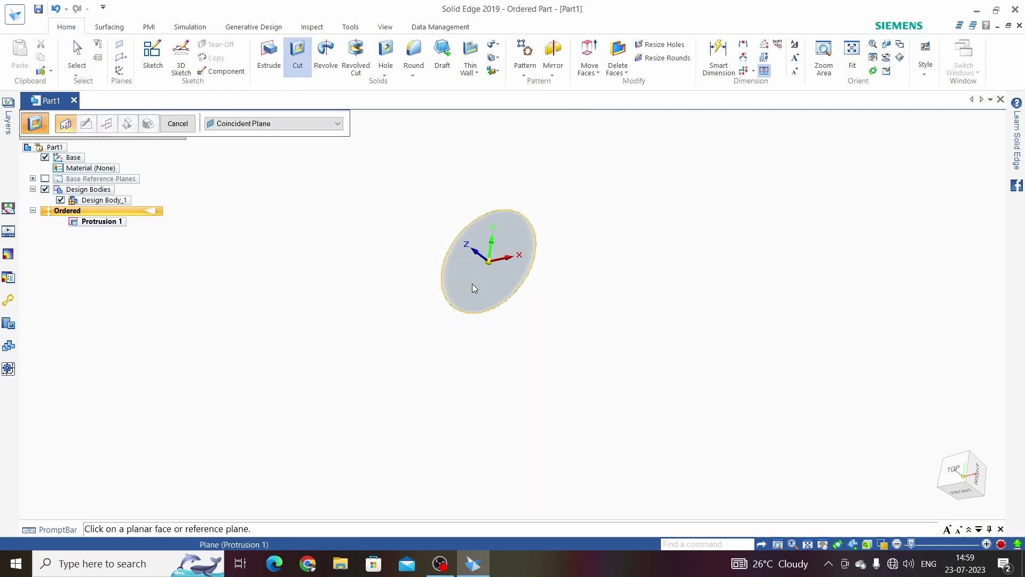
{"action": "left_click", "coordinate": [472, 288]}
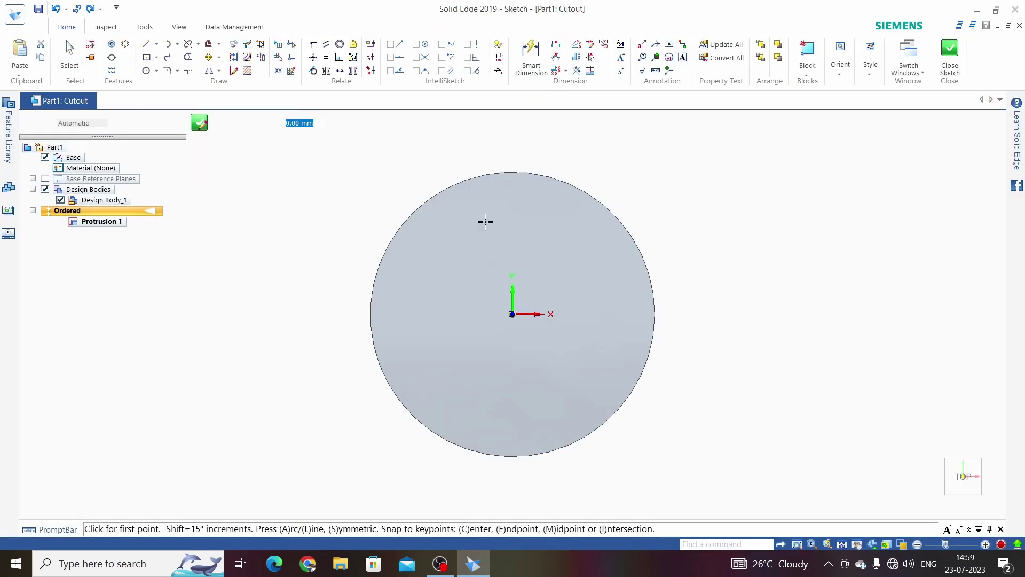
{"action": "left_click", "coordinate": [156, 71]}
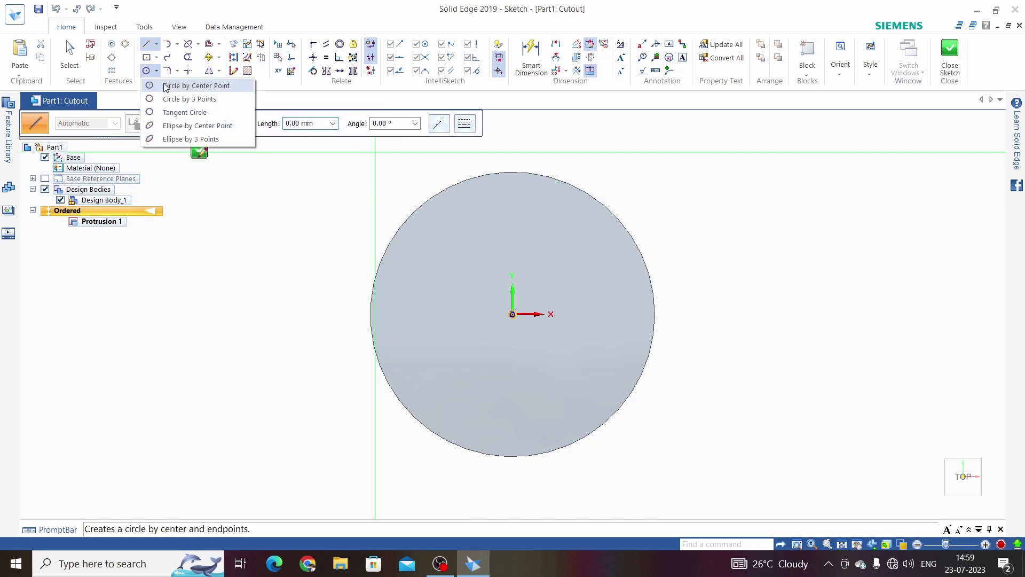
{"action": "left_click", "coordinate": [165, 87]}
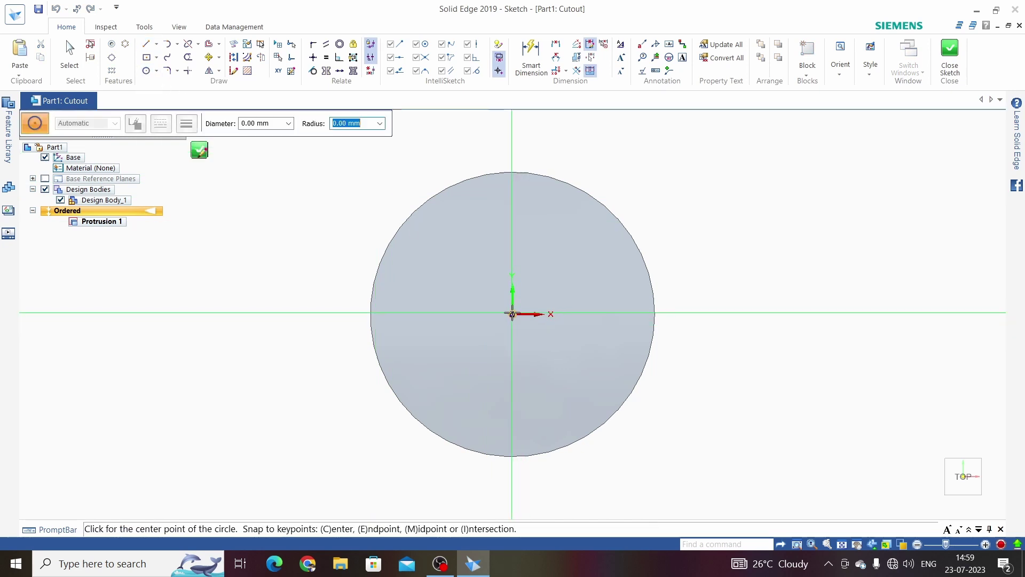
{"action": "left_click", "coordinate": [513, 314]}
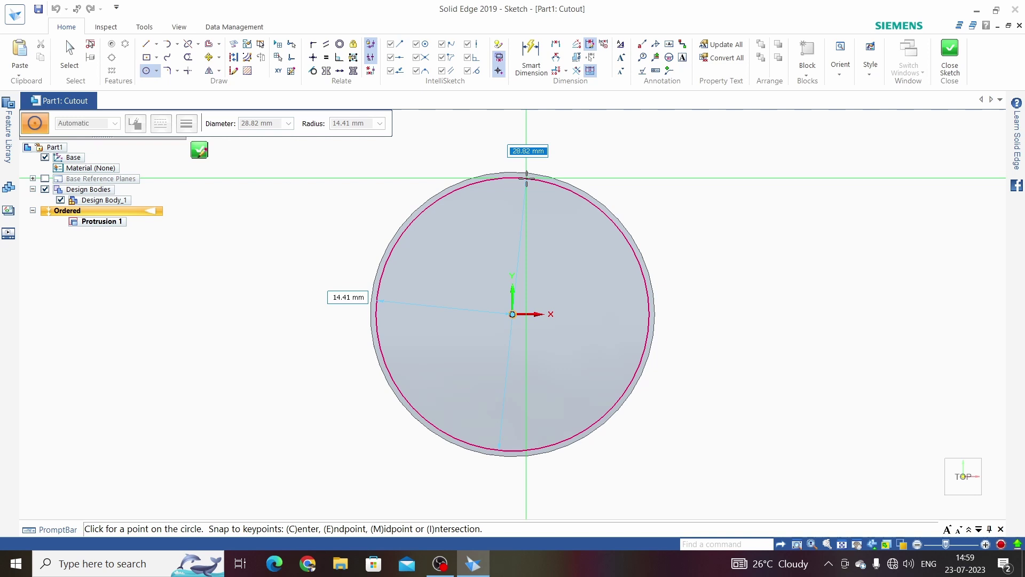
{"action": "type", "text": "30"}
{"action": "key", "text": "Return"}
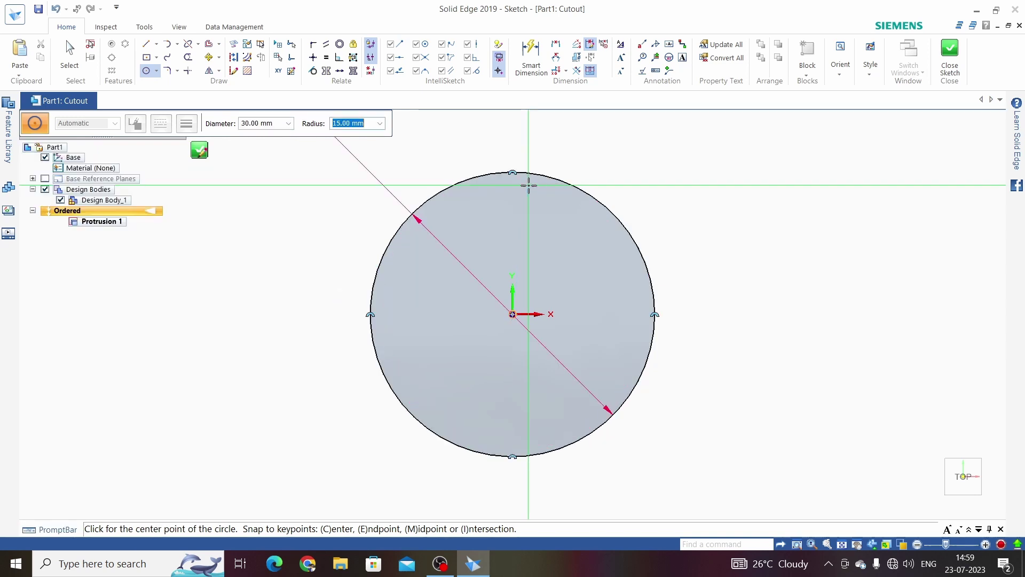
{"action": "key", "text": "Escape"}
{"action": "scroll", "coordinate": [547, 282], "scroll_direction": "down", "scroll_amount": 1}
{"action": "scroll", "coordinate": [547, 282], "scroll_direction": "down", "scroll_amount": 1}
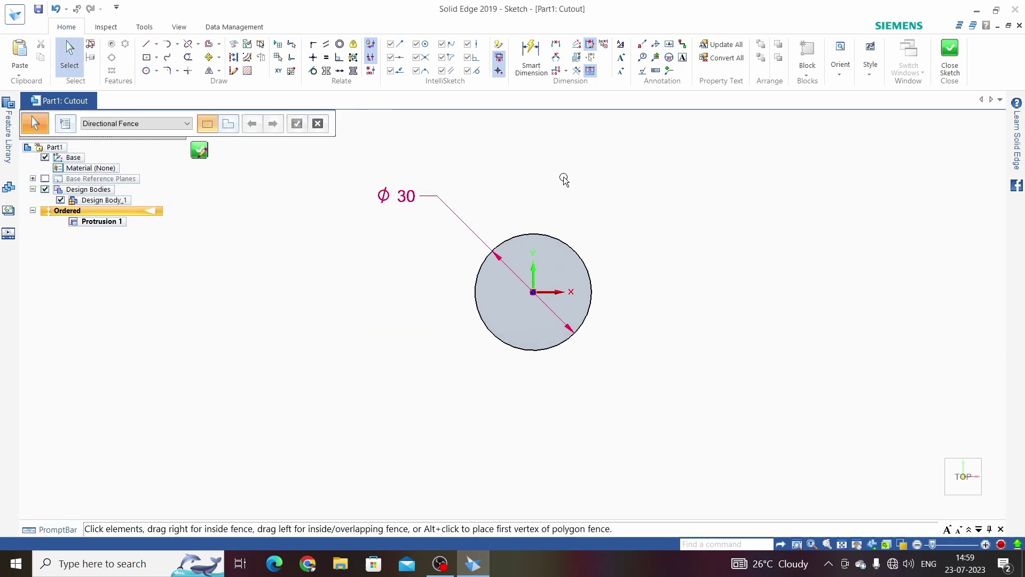
Draw a 15 mm vertical line from the circle centre to its top and make it construction.
{"action": "left_click", "coordinate": [155, 48]}
{"action": "left_click", "coordinate": [164, 56]}
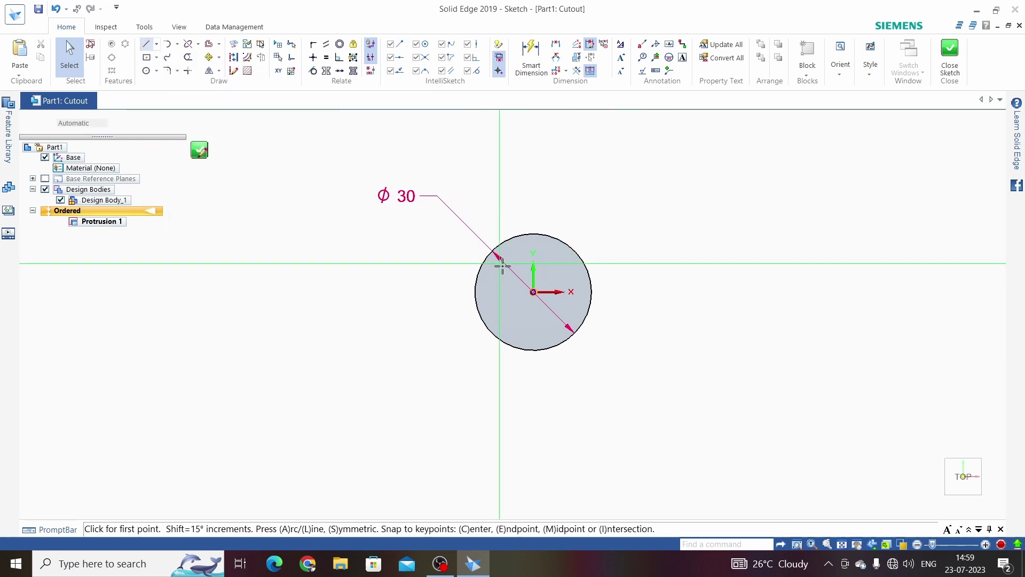
{"action": "left_click", "coordinate": [533, 291]}
{"action": "scroll", "coordinate": [533, 255], "scroll_direction": "up", "scroll_amount": 2}
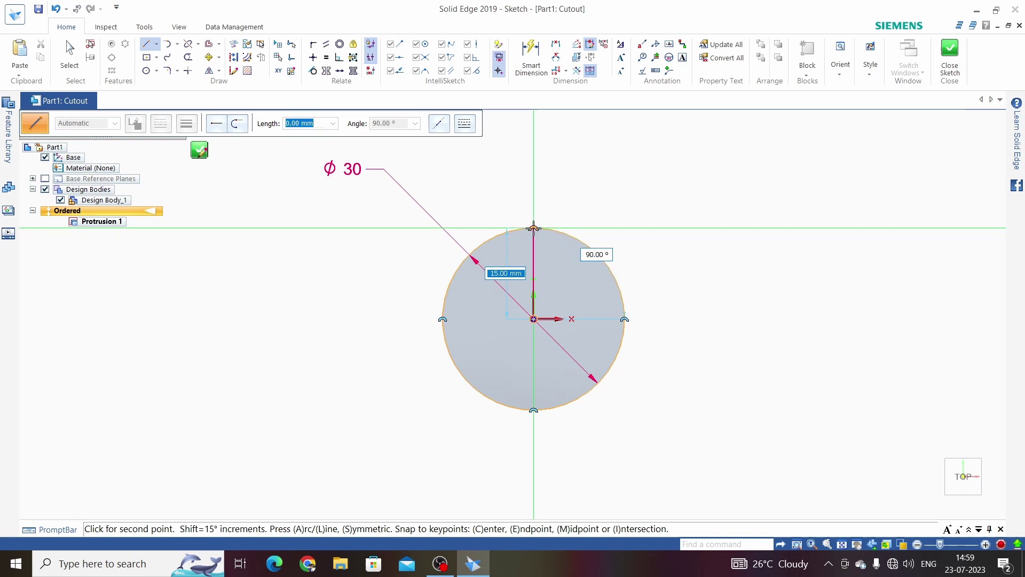
{"action": "left_click", "coordinate": [532, 228]}
{"action": "key", "text": "Escape"}
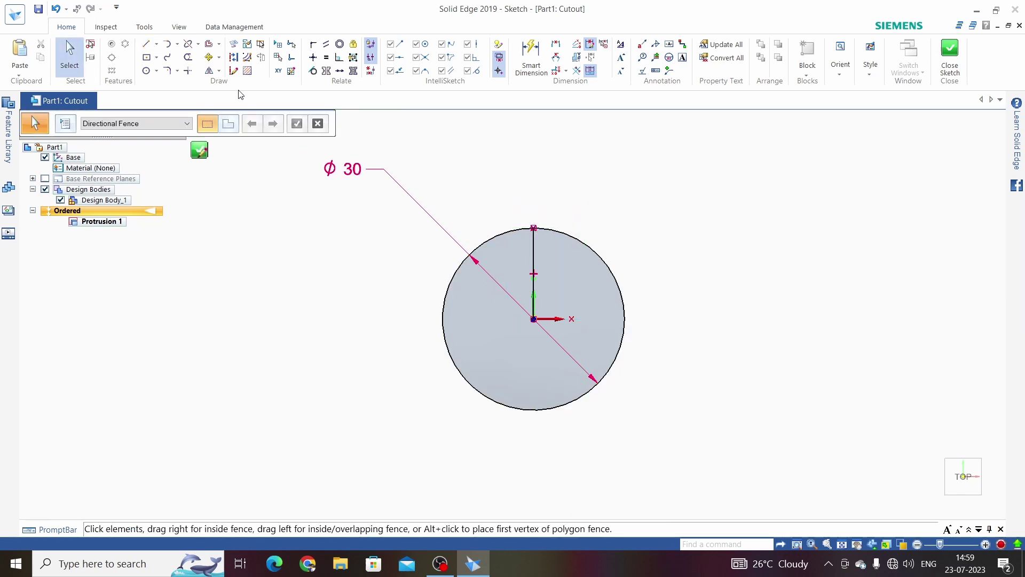
{"action": "left_click", "coordinate": [234, 58]}
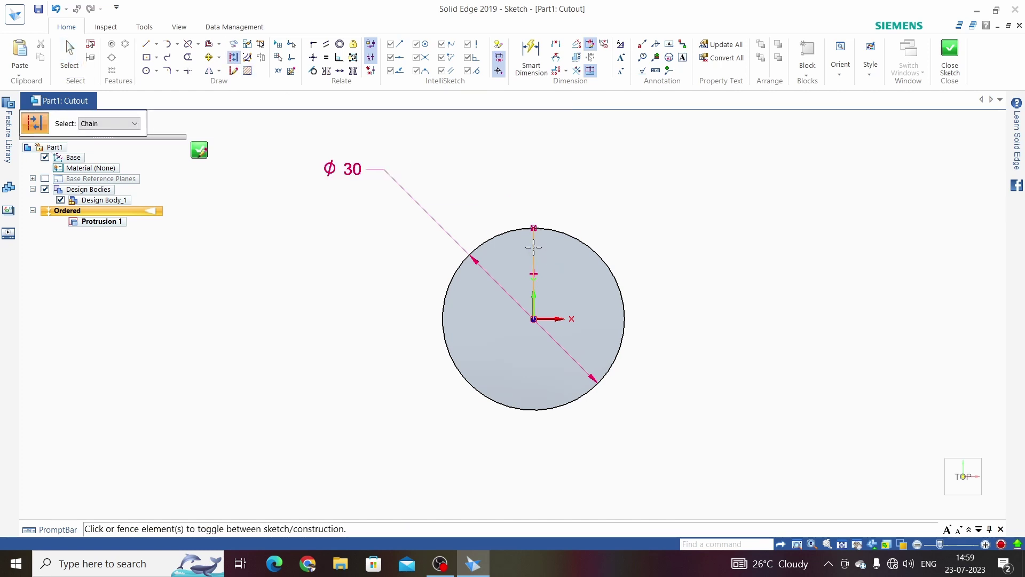
{"action": "left_click", "coordinate": [533, 247]}
{"action": "key", "text": "Escape"}
{"action": "scroll", "coordinate": [528, 261], "scroll_direction": "up", "scroll_amount": 2}
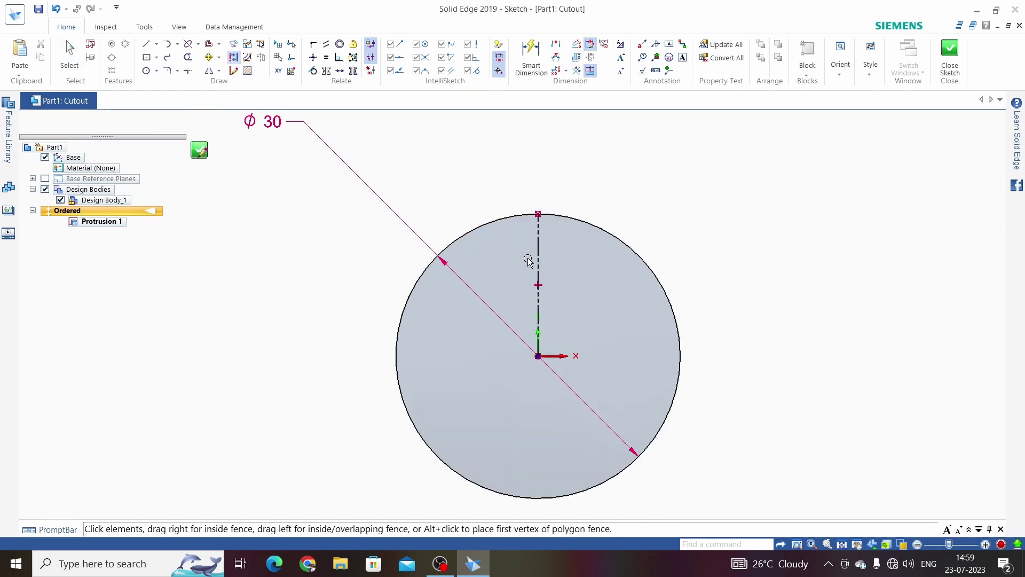
{"action": "scroll", "coordinate": [539, 281], "scroll_direction": "down", "scroll_amount": 2}
{"action": "scroll", "coordinate": [548, 267], "scroll_direction": "up", "scroll_amount": 1}
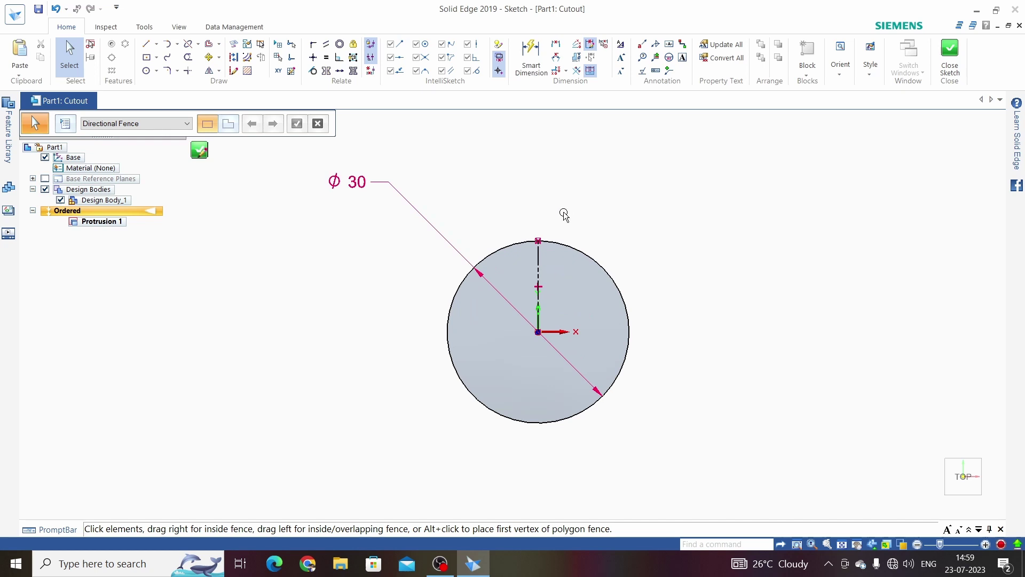
Draw a three-point arc notch across the circle's top and delete its automatic radius dimension.
{"action": "left_click", "coordinate": [177, 44]}
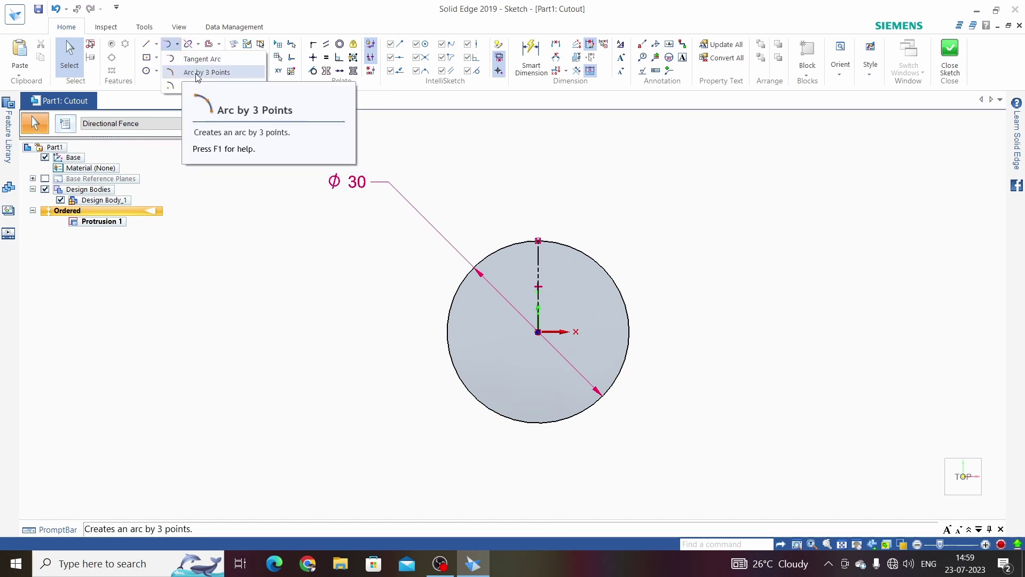
{"action": "left_click", "coordinate": [197, 73]}
{"action": "scroll", "coordinate": [516, 230], "scroll_direction": "up", "scroll_amount": 3}
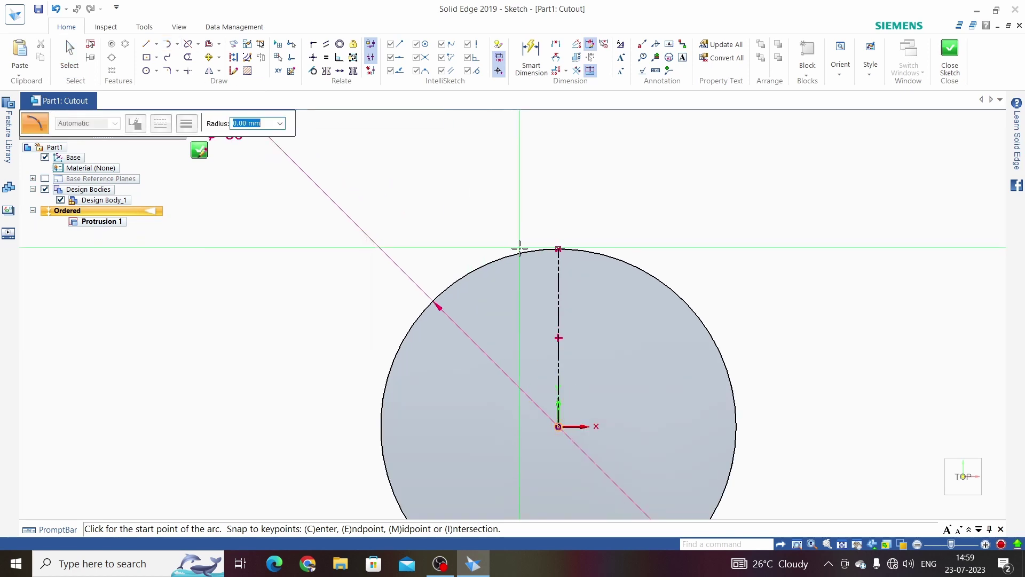
{"action": "left_click", "coordinate": [521, 254]}
{"action": "scroll", "coordinate": [583, 265], "scroll_direction": "up", "scroll_amount": 2}
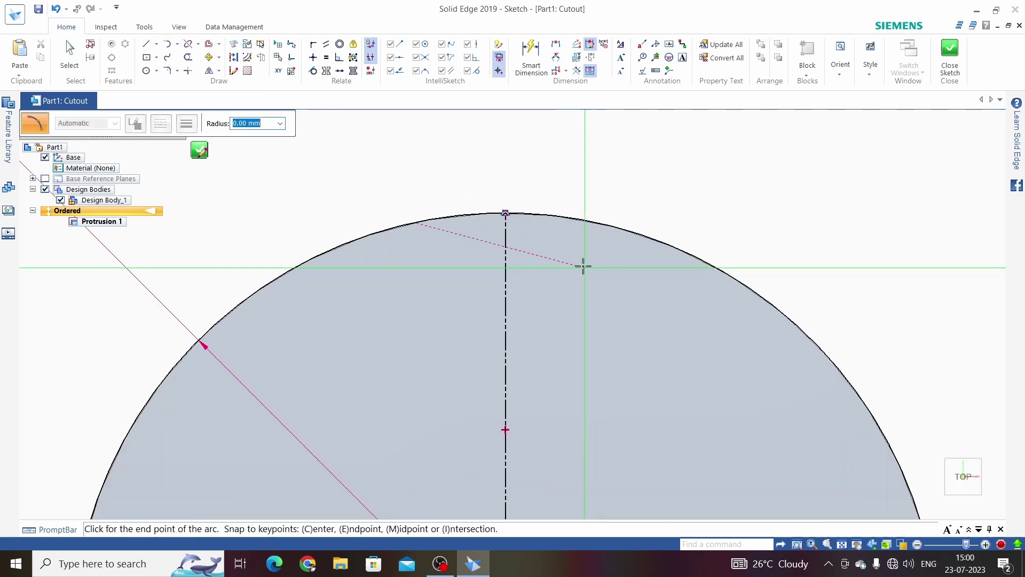
{"action": "scroll", "coordinate": [585, 220], "scroll_direction": "up", "scroll_amount": 1}
{"action": "left_click", "coordinate": [593, 211]}
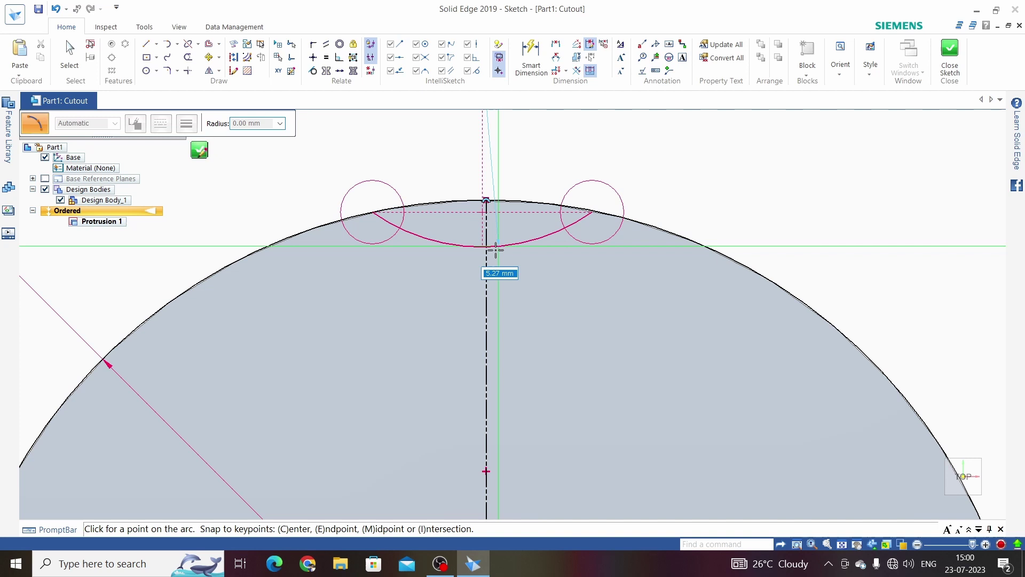
{"action": "left_click", "coordinate": [501, 292]}
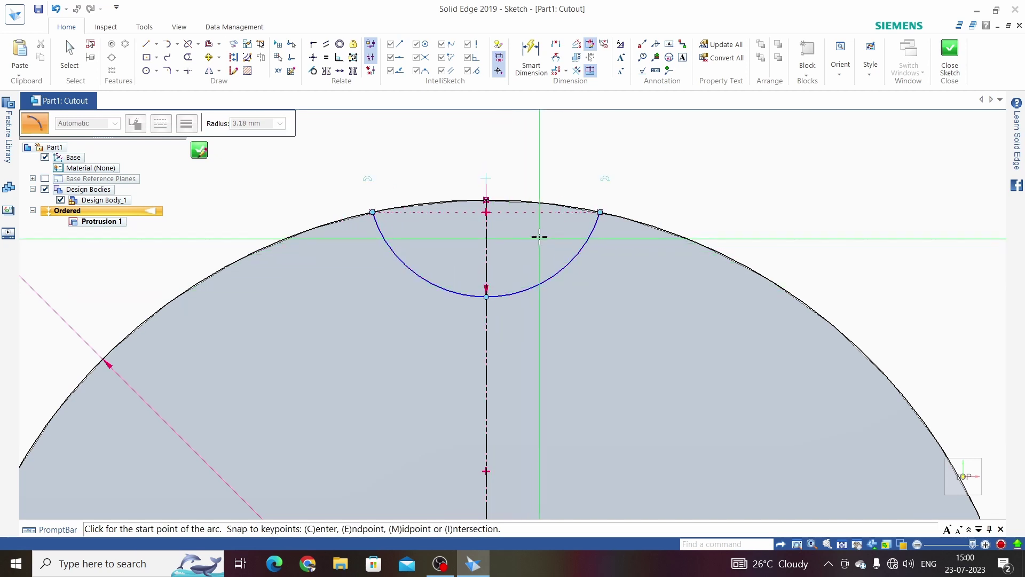
{"action": "key", "text": "Escape"}
{"action": "scroll", "coordinate": [515, 245], "scroll_direction": "down", "scroll_amount": 2}
{"action": "scroll", "coordinate": [517, 246], "scroll_direction": "down", "scroll_amount": 2}
{"action": "scroll", "coordinate": [521, 248], "scroll_direction": "up", "scroll_amount": 2}
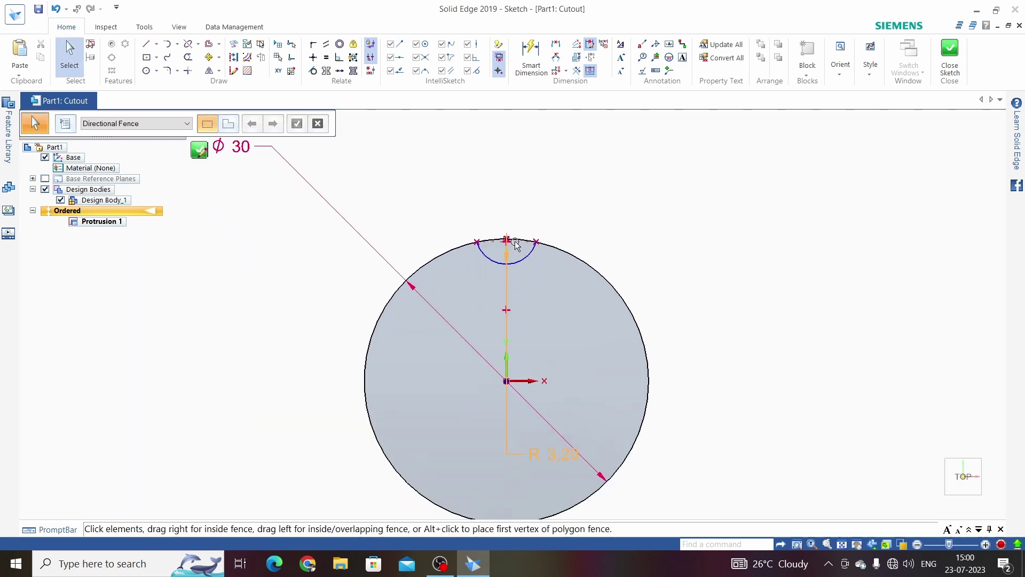
{"action": "left_click", "coordinate": [529, 458]}
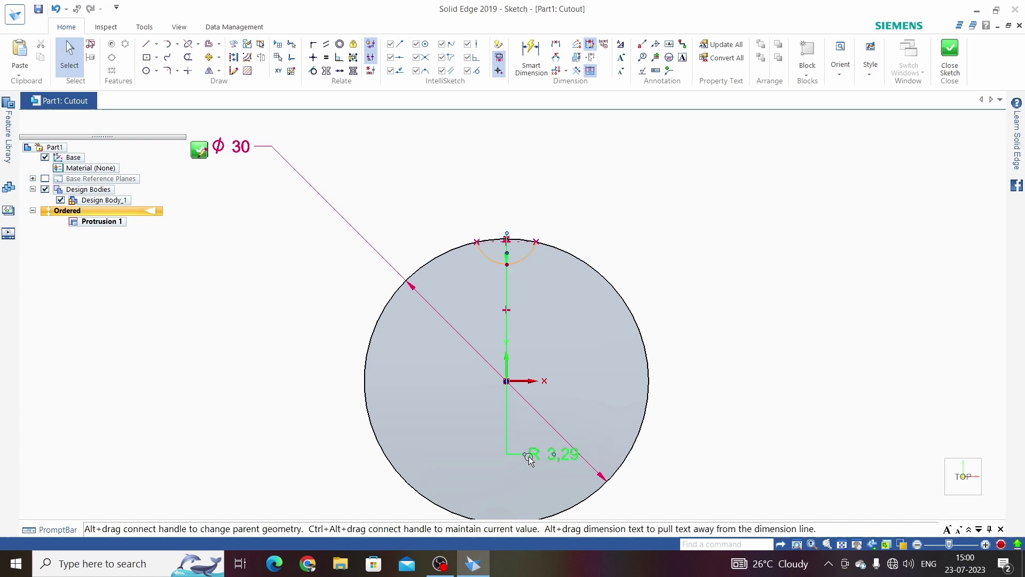
{"action": "key", "text": "Delete"}
{"action": "scroll", "coordinate": [519, 230], "scroll_direction": "up", "scroll_amount": 2}
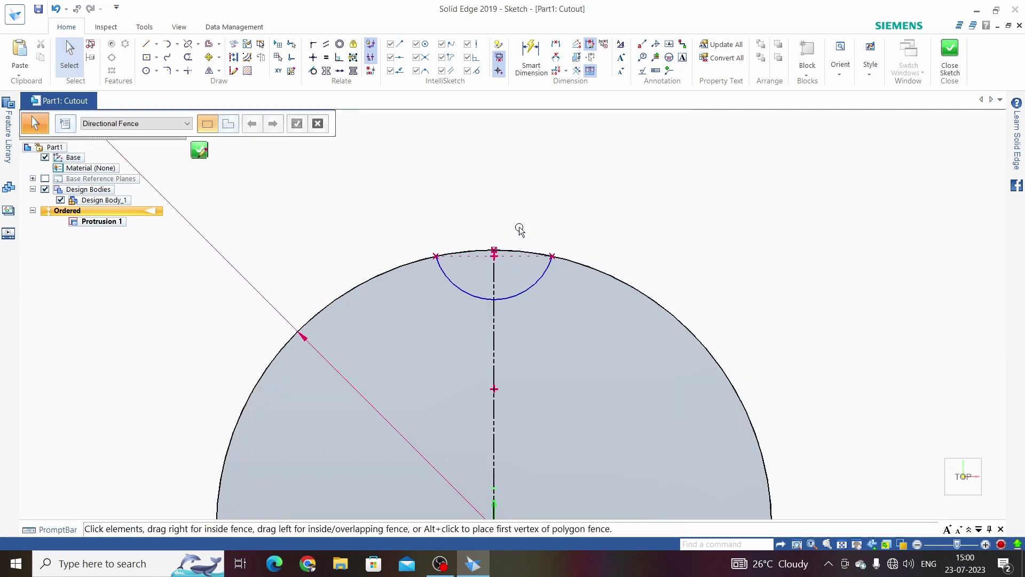
Dimension the notch arc to R 3 and its half-width from the centre line to 2.36 mm.
{"action": "left_click", "coordinate": [531, 56]}
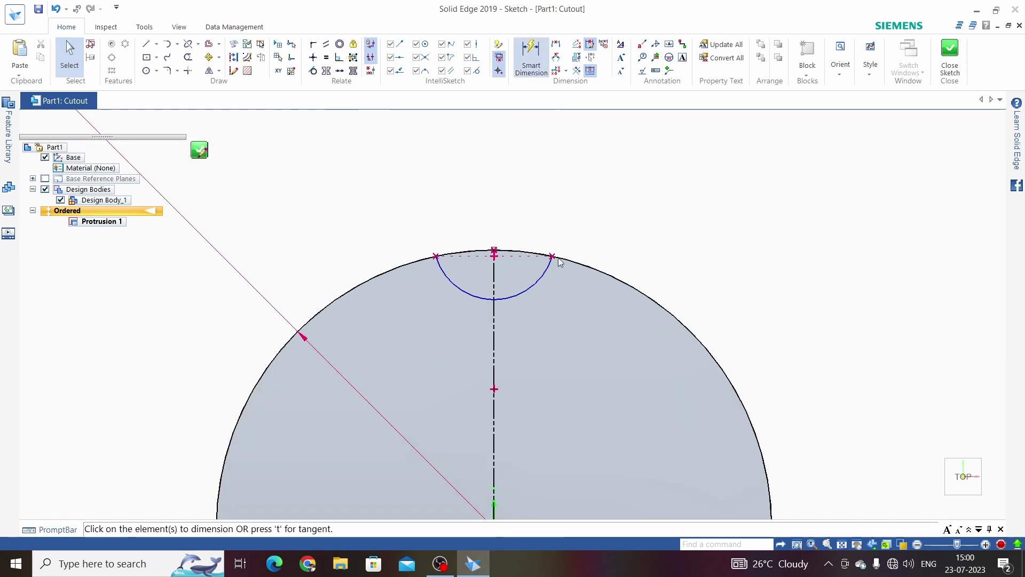
{"action": "left_click", "coordinate": [557, 307]}
{"action": "key", "text": "Return"}
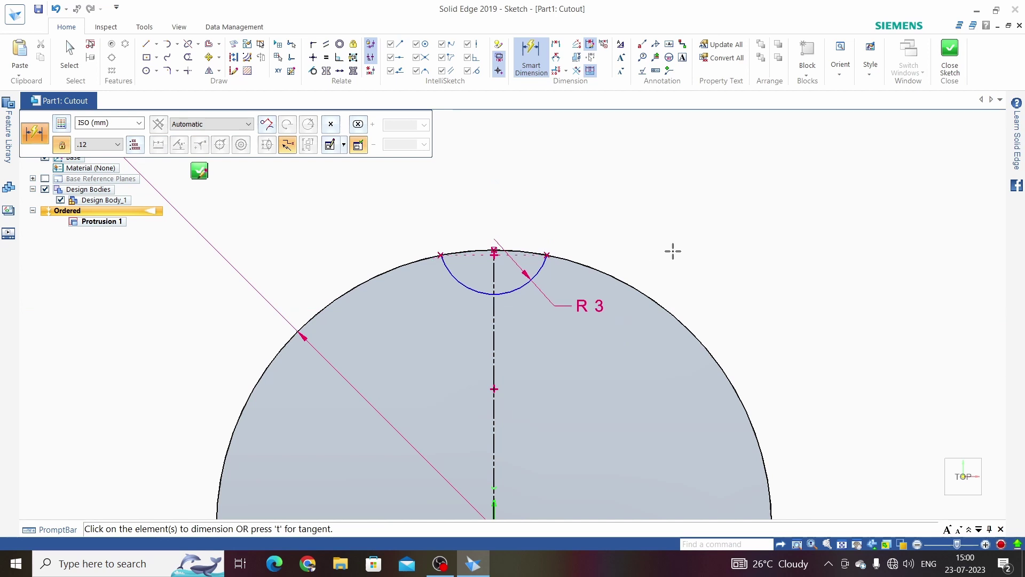
{"action": "scroll", "coordinate": [509, 233], "scroll_direction": "up", "scroll_amount": 1}
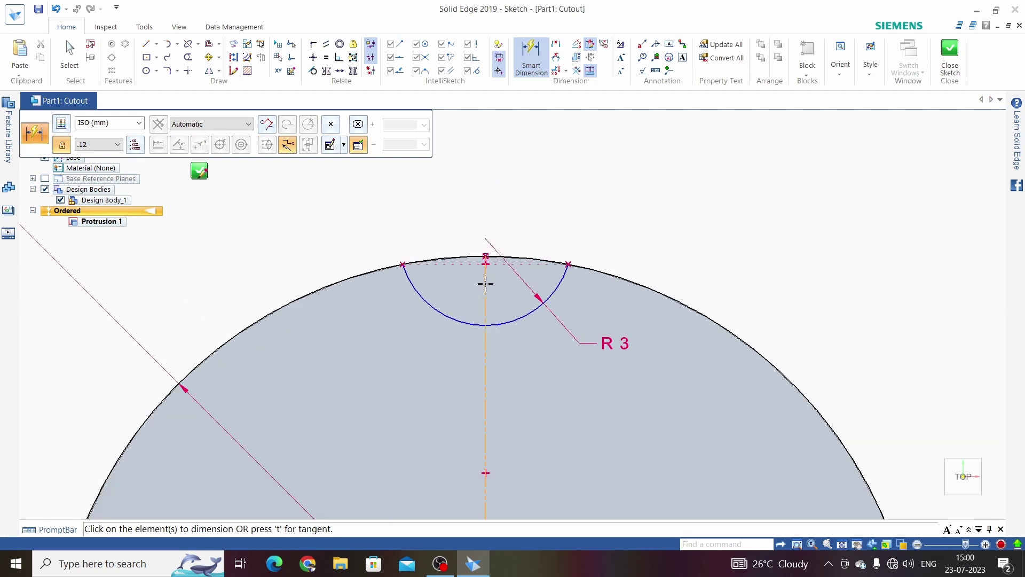
{"action": "left_click", "coordinate": [486, 283]}
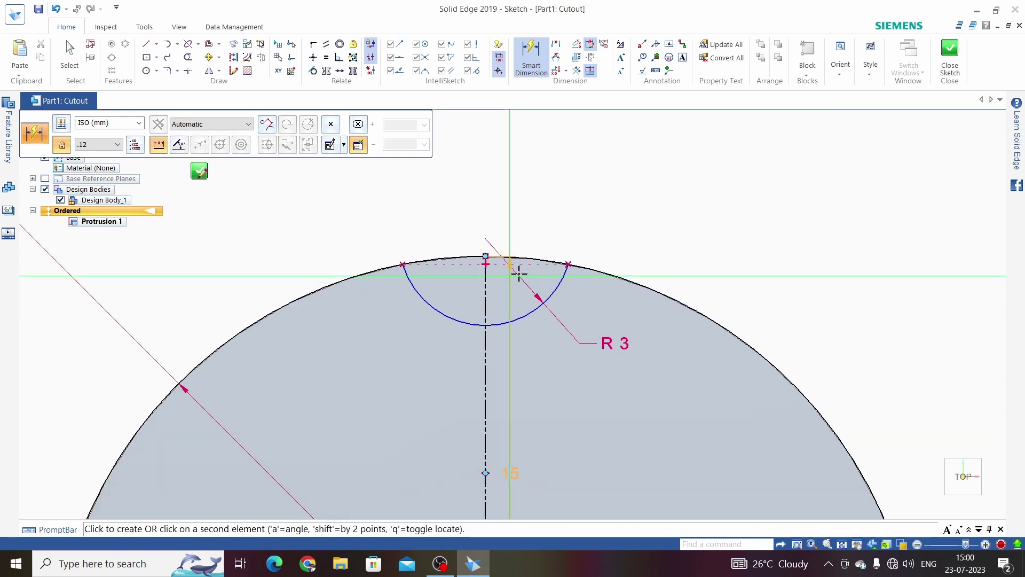
{"action": "left_click", "coordinate": [568, 264]}
{"action": "left_click", "coordinate": [604, 180]}
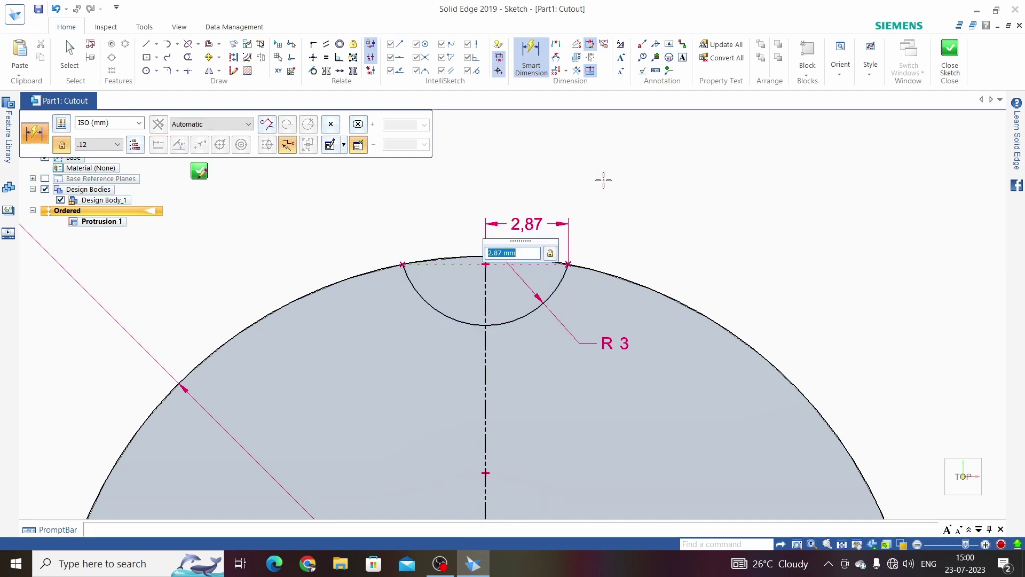
{"action": "type", "text": "4.7"}
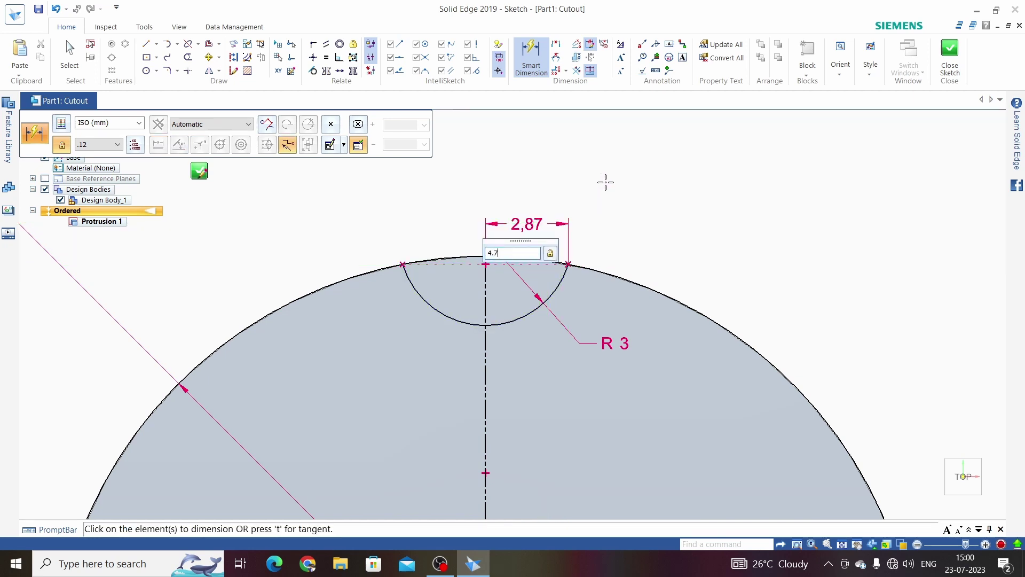
{"action": "type", "text": "2"}
{"action": "key", "text": "Return"}
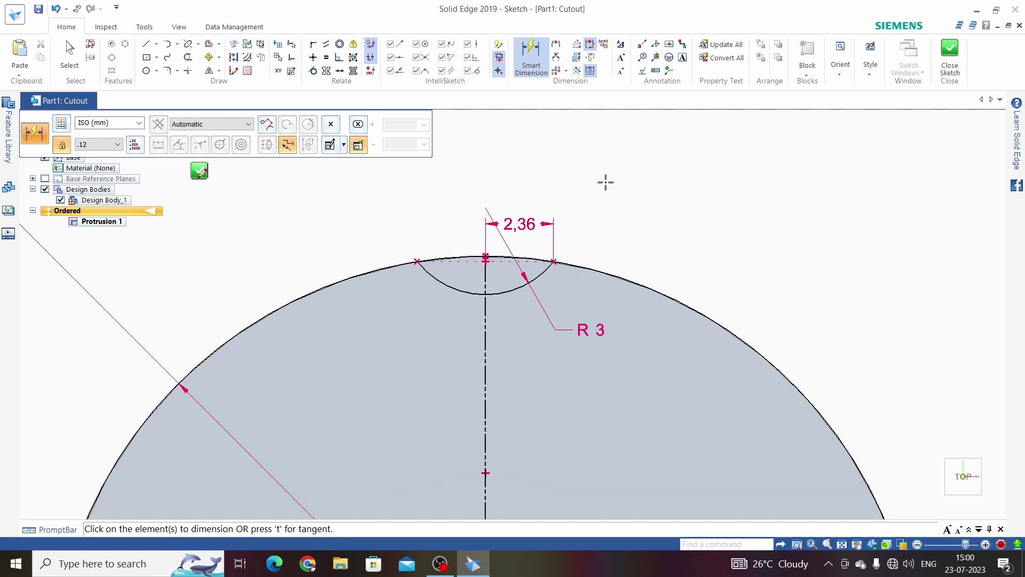
{"action": "key", "text": "Escape"}
{"action": "scroll", "coordinate": [606, 183], "scroll_direction": "down", "scroll_amount": 3}
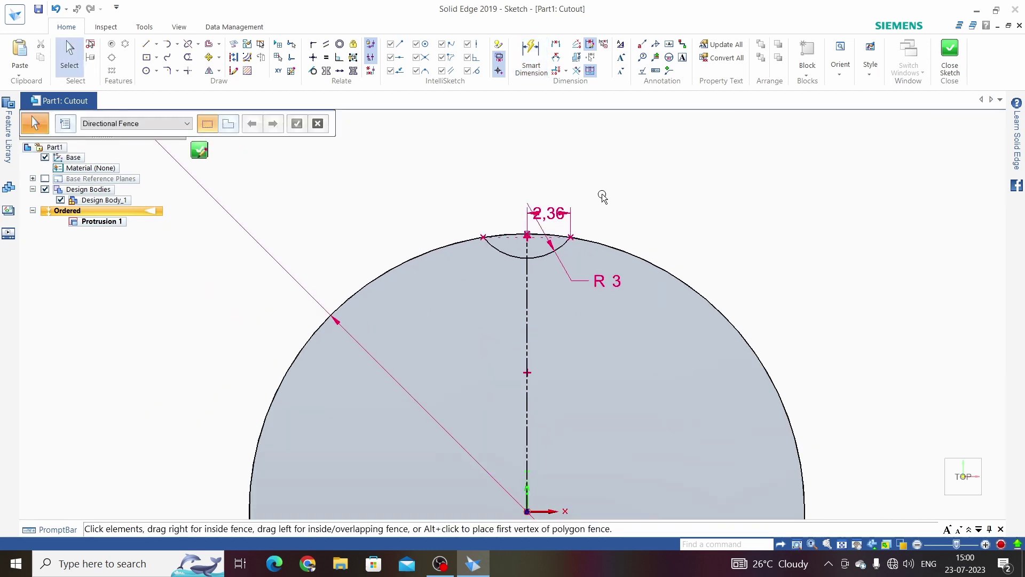
{"action": "scroll", "coordinate": [600, 193], "scroll_direction": "down", "scroll_amount": 2}
{"action": "scroll", "coordinate": [607, 254], "scroll_direction": "up", "scroll_amount": 1}
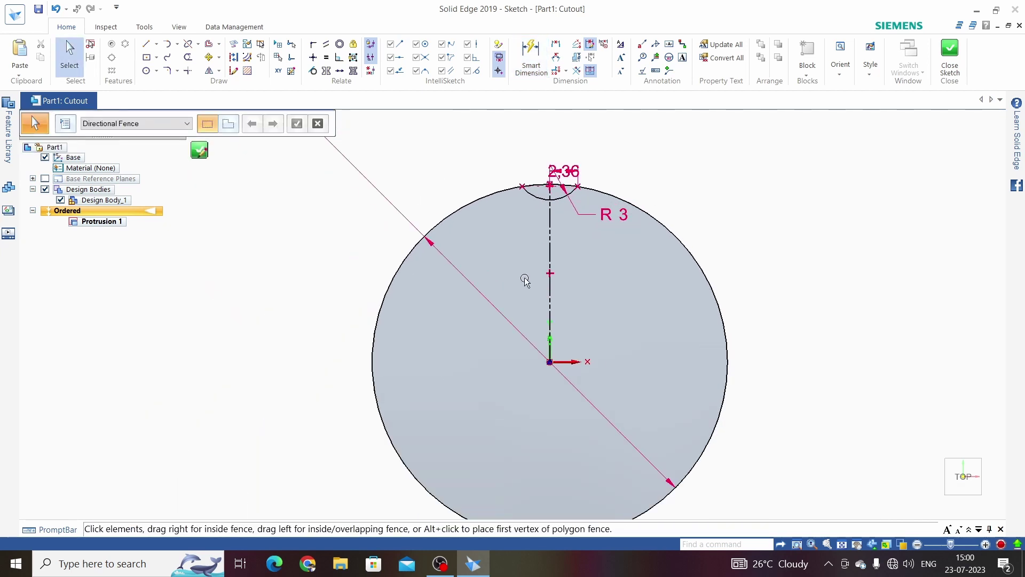
{"action": "scroll", "coordinate": [525, 281], "scroll_direction": "down", "scroll_amount": 2}
{"action": "scroll", "coordinate": [534, 288], "scroll_direction": "up", "scroll_amount": 1}
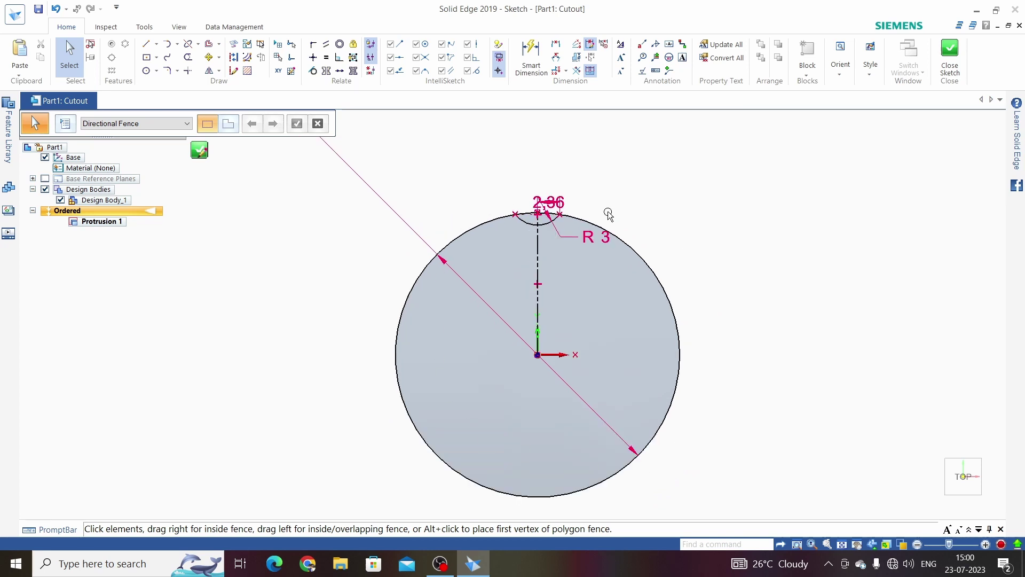
Trim the unwanted circle segment at the notch and close the sketch.
{"action": "left_click", "coordinate": [189, 58]}
{"action": "scroll", "coordinate": [480, 209], "scroll_direction": "up", "scroll_amount": 3}
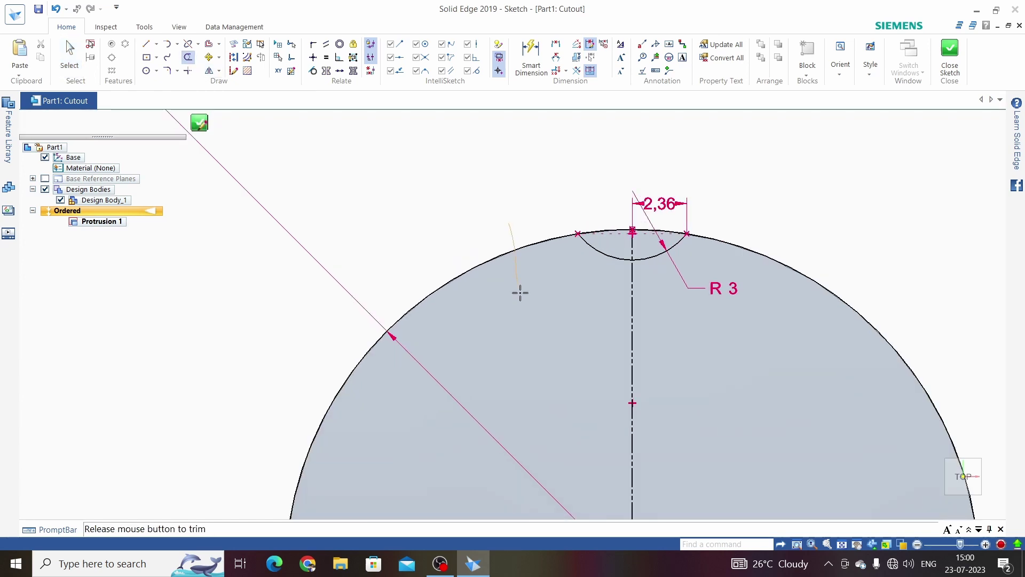
{"action": "left_click_drag", "start_coordinate": [519, 291], "coordinate": [487, 240]}
{"action": "scroll", "coordinate": [488, 239], "scroll_direction": "down", "scroll_amount": 2}
{"action": "scroll", "coordinate": [456, 197], "scroll_direction": "down", "scroll_amount": 2}
{"action": "scroll", "coordinate": [487, 235], "scroll_direction": "up", "scroll_amount": 2}
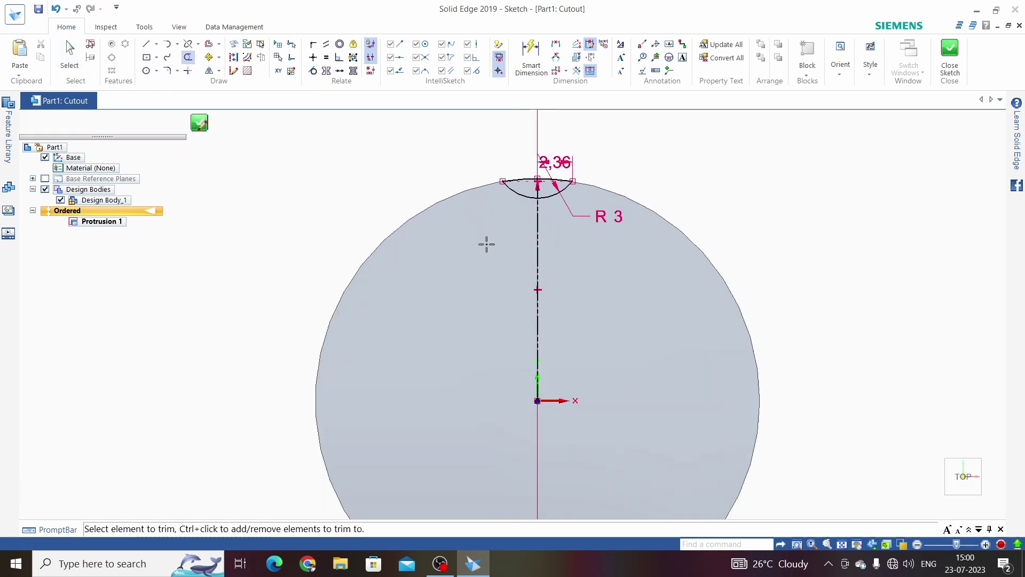
{"action": "left_click", "coordinate": [949, 52]}
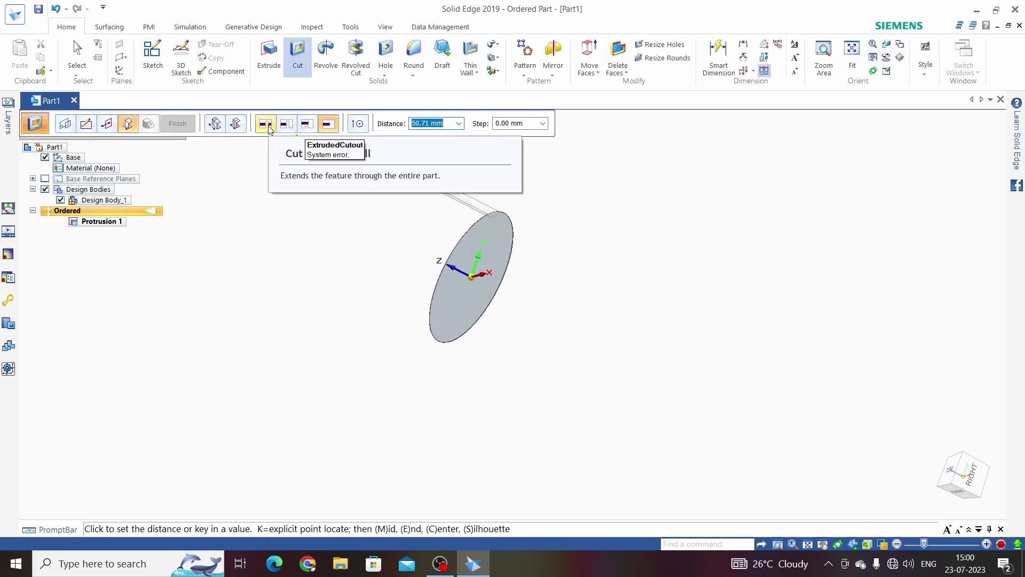
Cut the notch Through All to finish Cutout 1, then view the disc from the top.
{"action": "left_click", "coordinate": [266, 125]}
{"action": "left_click", "coordinate": [529, 234]}
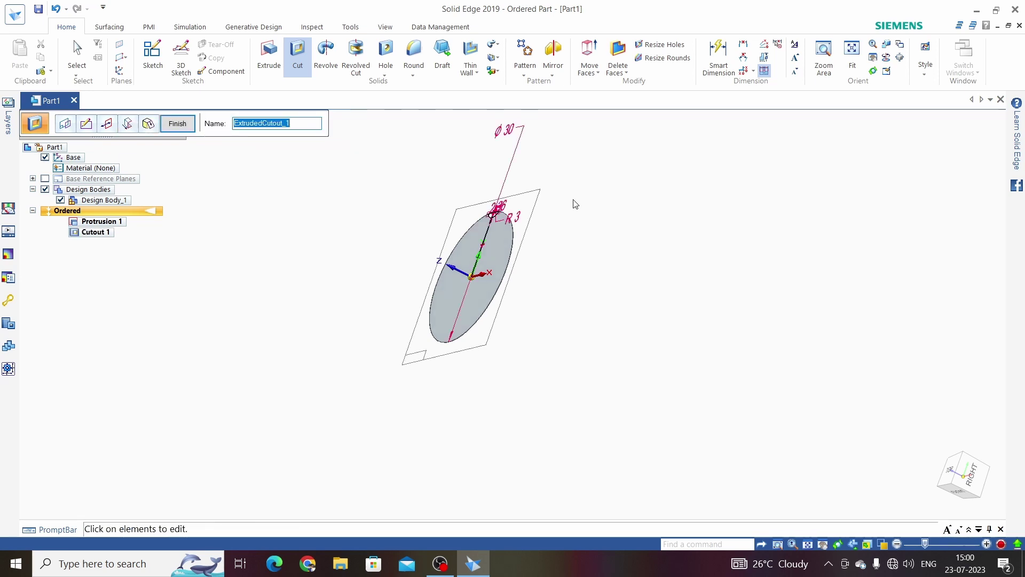
{"action": "left_click", "coordinate": [178, 124]}
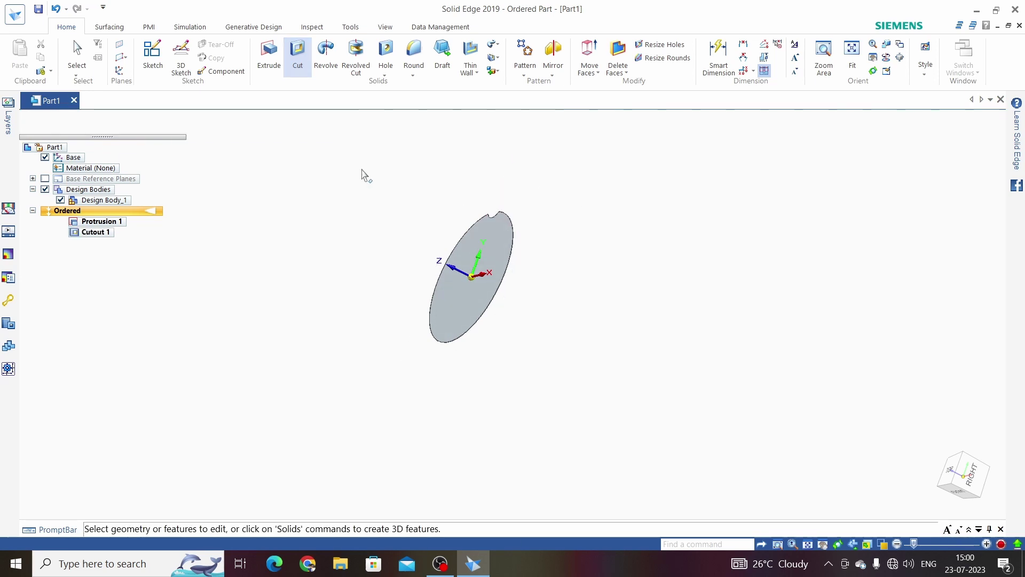
{"action": "mouse_move", "coordinate": [364, 177]}
{"action": "middle_mouse_down"}
{"action": "mouse_move", "coordinate": [522, 195]}
{"action": "mouse_move", "coordinate": [497, 209]}
{"action": "mouse_move", "coordinate": [496, 194]}
{"action": "middle_mouse_up"}
{"action": "scroll", "coordinate": [486, 222], "scroll_direction": "up", "scroll_amount": 5}
{"action": "key", "text": "ctrl+t"}
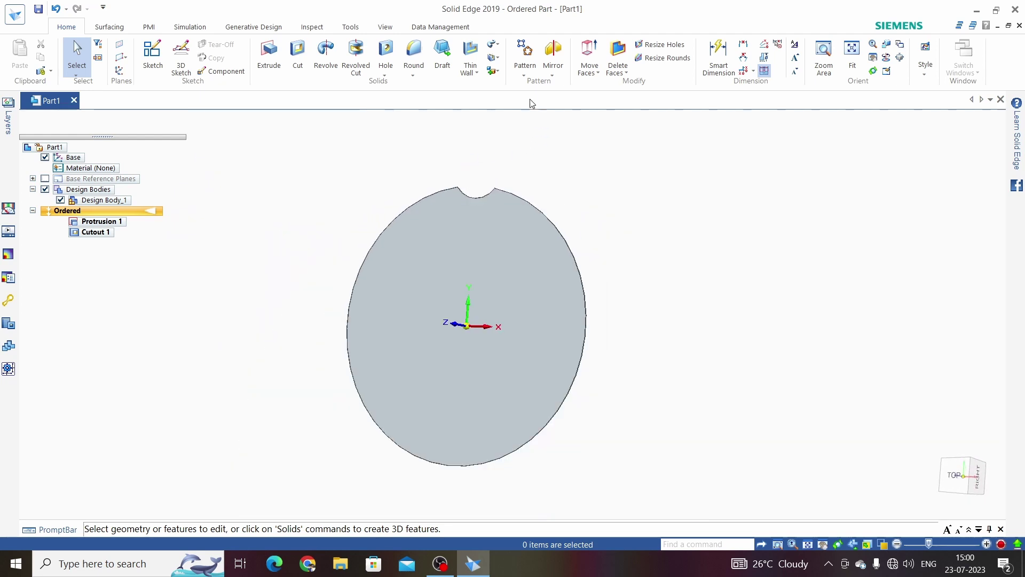
Pattern Cutout 1 in a circle about the origin on the disc face, 20 copies.
{"action": "left_click", "coordinate": [524, 75]}
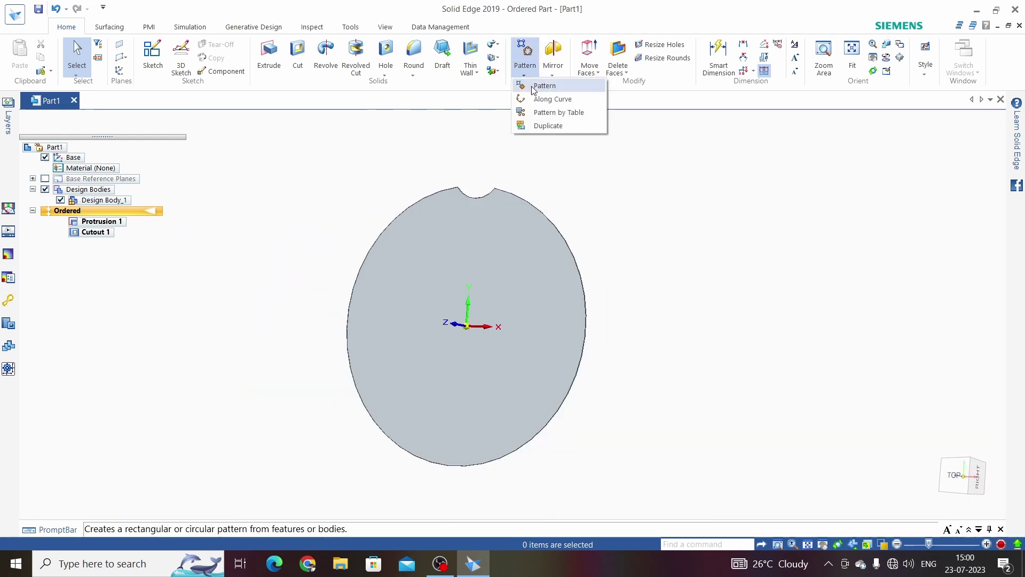
{"action": "left_click", "coordinate": [539, 85]}
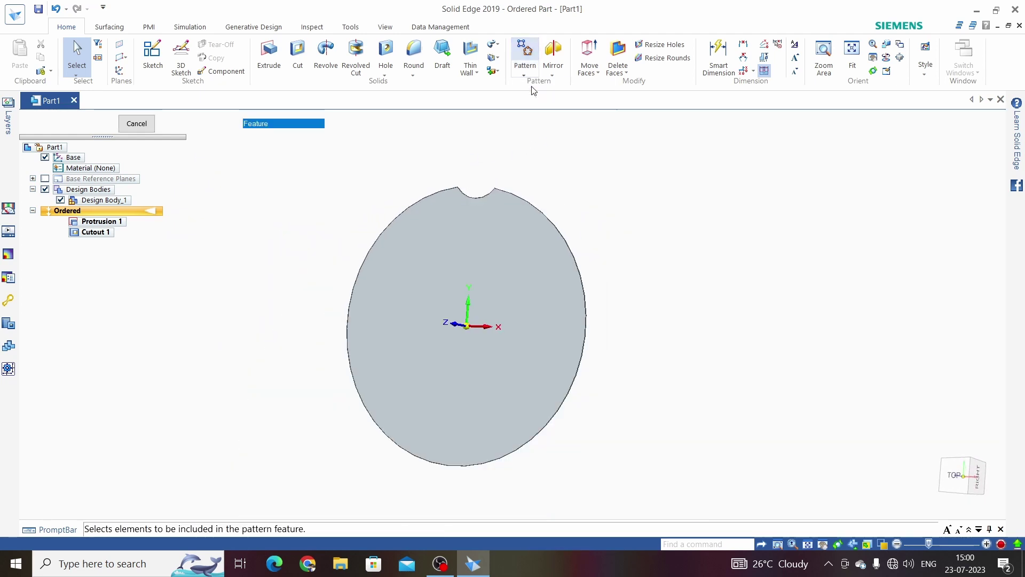
{"action": "left_click", "coordinate": [92, 233]}
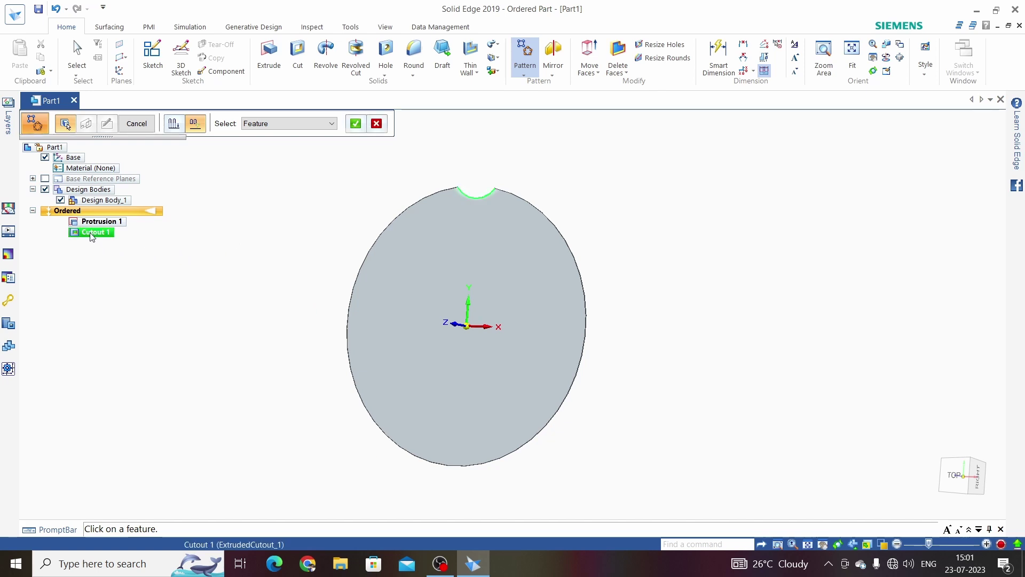
{"action": "left_click", "coordinate": [357, 124]}
{"action": "left_click", "coordinate": [408, 256]}
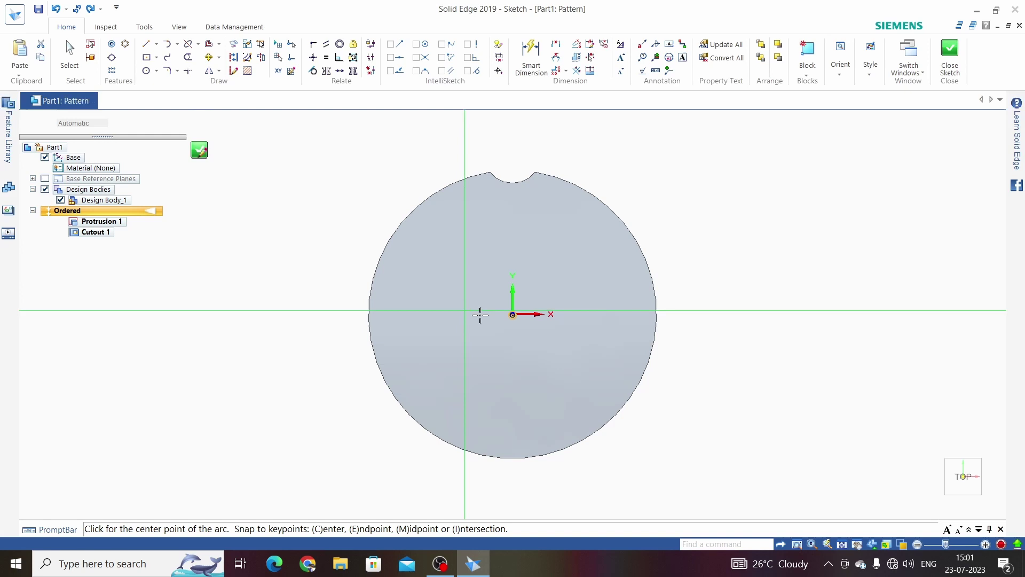
{"action": "left_click", "coordinate": [513, 313]}
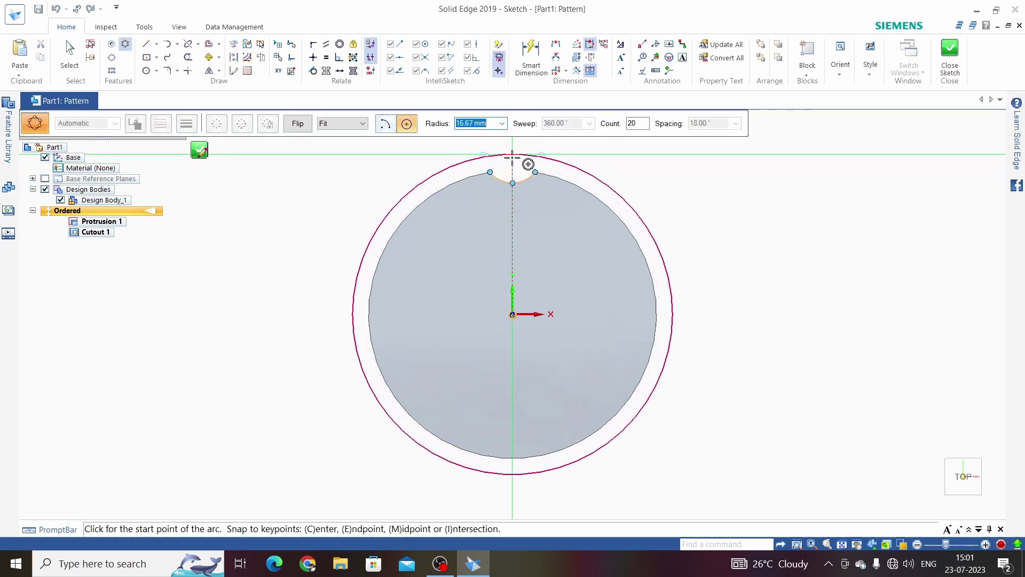
{"action": "left_click", "coordinate": [513, 155]}
{"action": "left_click", "coordinate": [585, 170]}
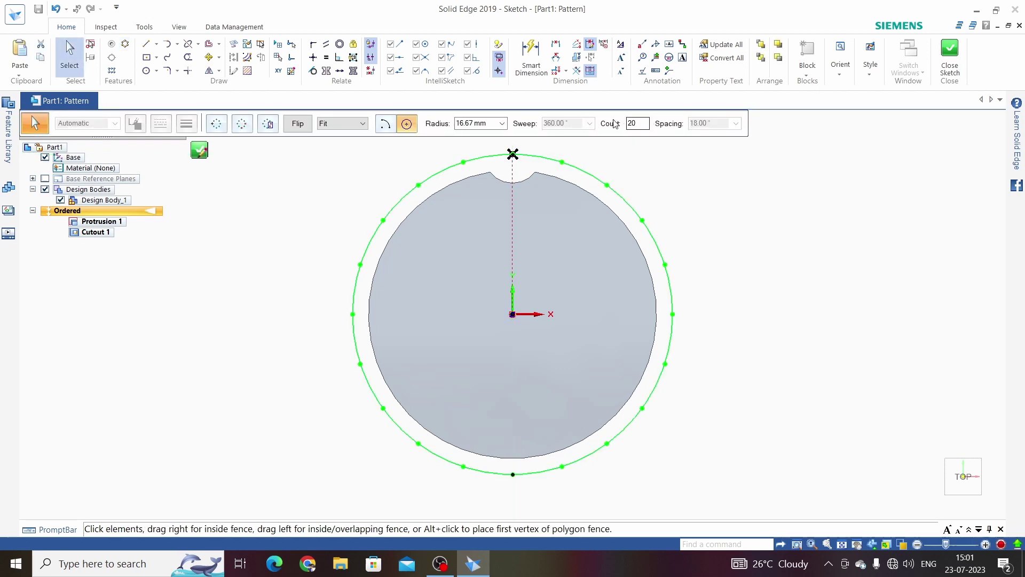
{"action": "left_click", "coordinate": [950, 56]}
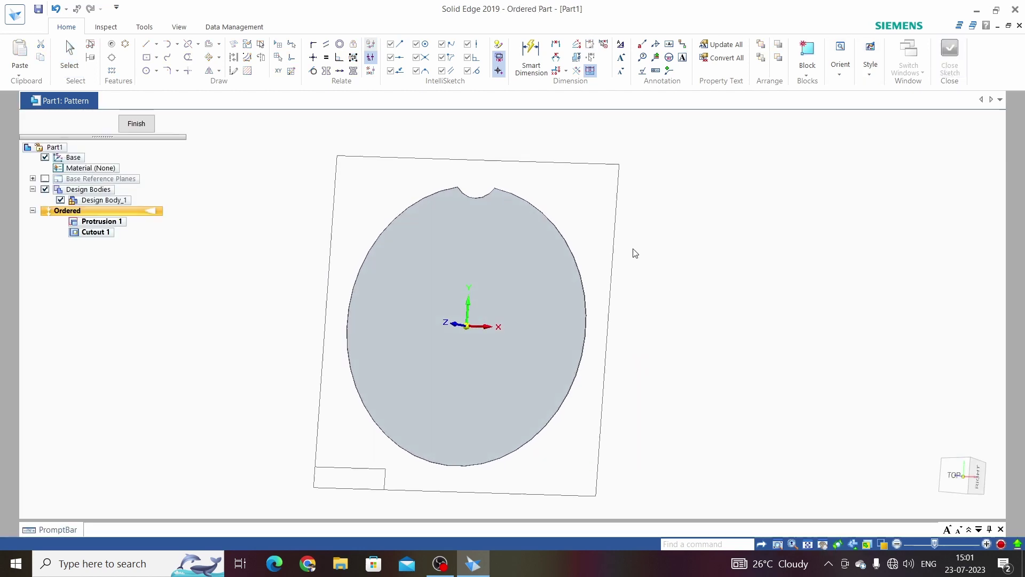
Finish the pattern, then add Plane 4 parallel to the gear face at 4 mm offset.
{"action": "left_click", "coordinate": [136, 122]}
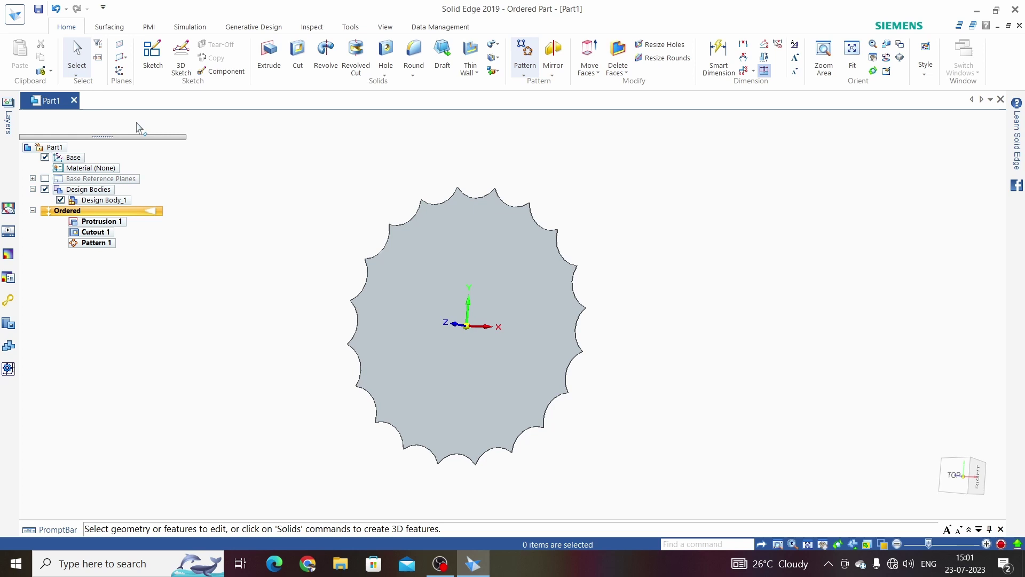
{"action": "scroll", "coordinate": [356, 206], "scroll_direction": "down", "scroll_amount": 2}
{"action": "mouse_move", "coordinate": [446, 199]}
{"action": "middle_mouse_down"}
{"action": "mouse_move", "coordinate": [400, 205]}
{"action": "mouse_move", "coordinate": [411, 259]}
{"action": "mouse_move", "coordinate": [654, 284]}
{"action": "mouse_move", "coordinate": [594, 229]}
{"action": "mouse_move", "coordinate": [401, 259]}
{"action": "mouse_move", "coordinate": [407, 286]}
{"action": "middle_mouse_up"}
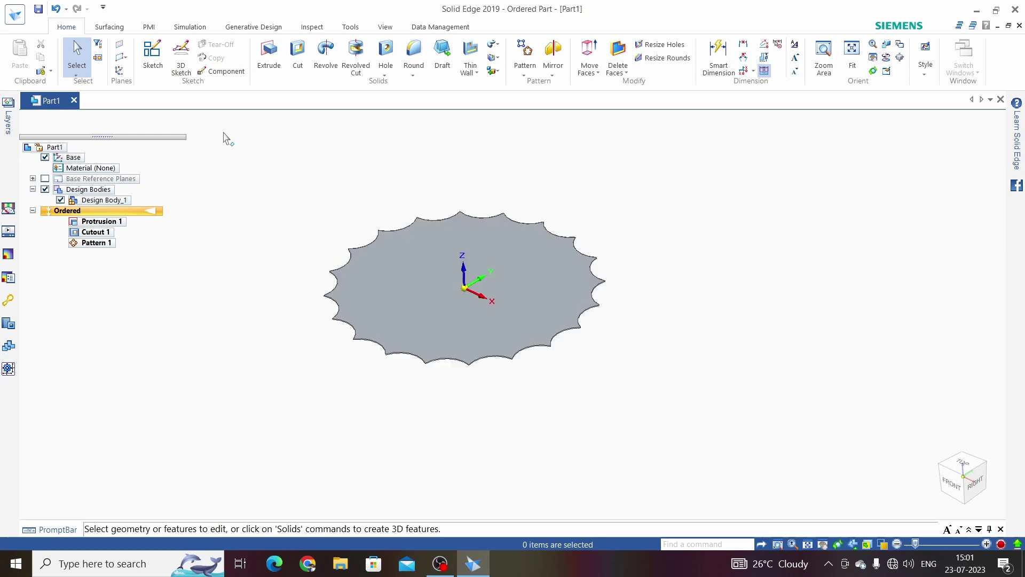
{"action": "left_click", "coordinate": [129, 63]}
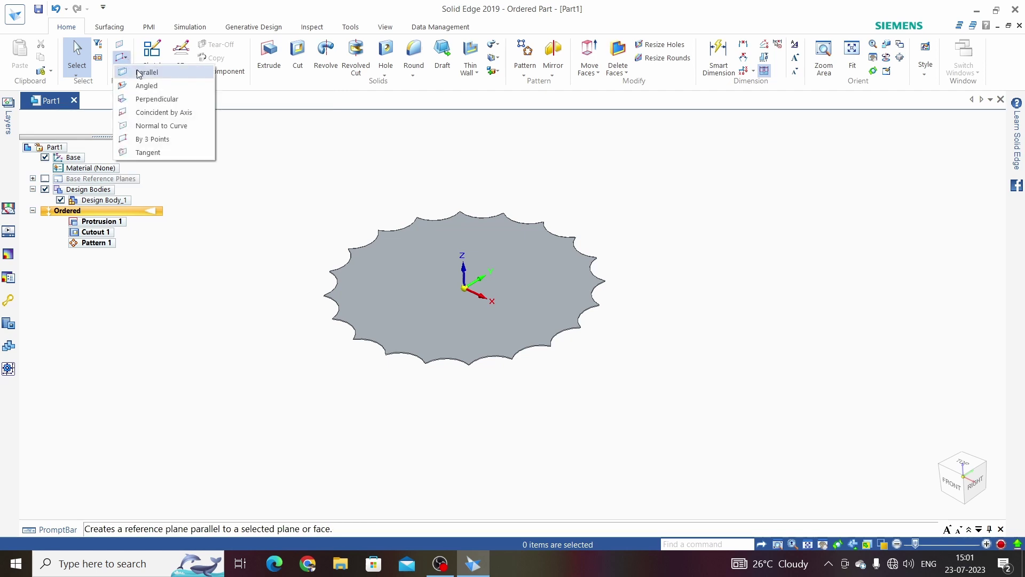
{"action": "left_click", "coordinate": [140, 71]}
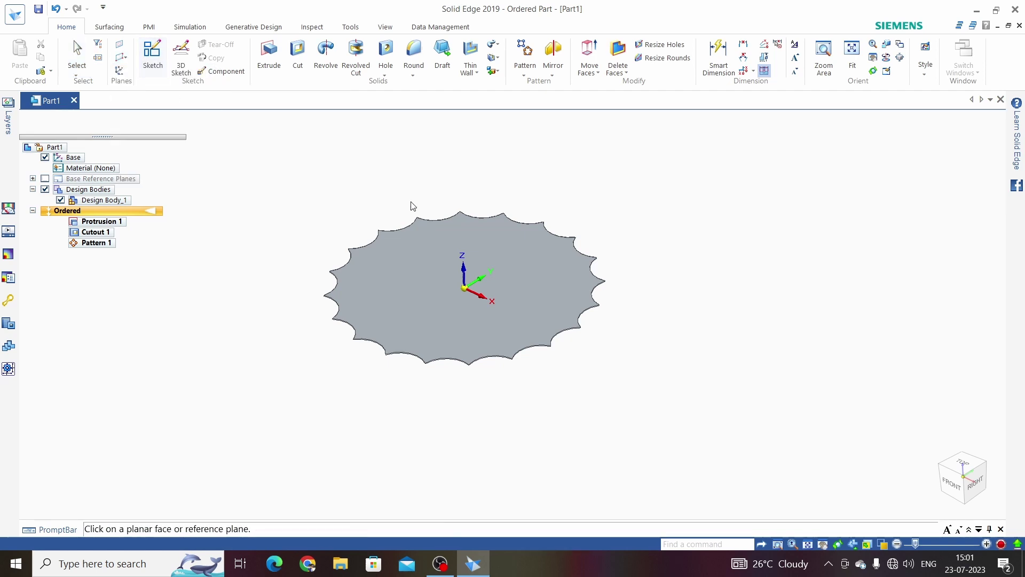
{"action": "left_click", "coordinate": [404, 282]}
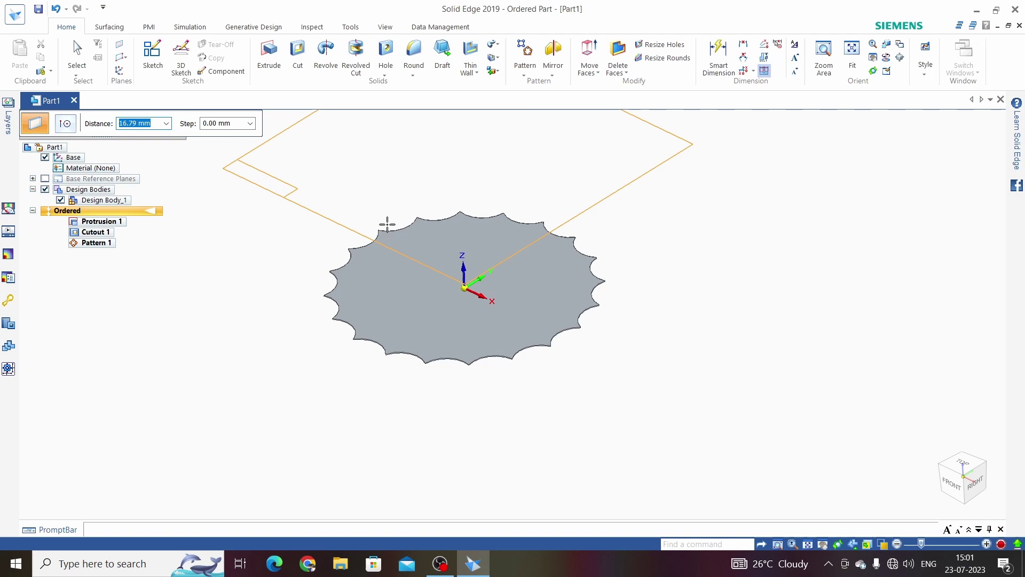
{"action": "type", "text": "4"}
{"action": "key", "text": "Return"}
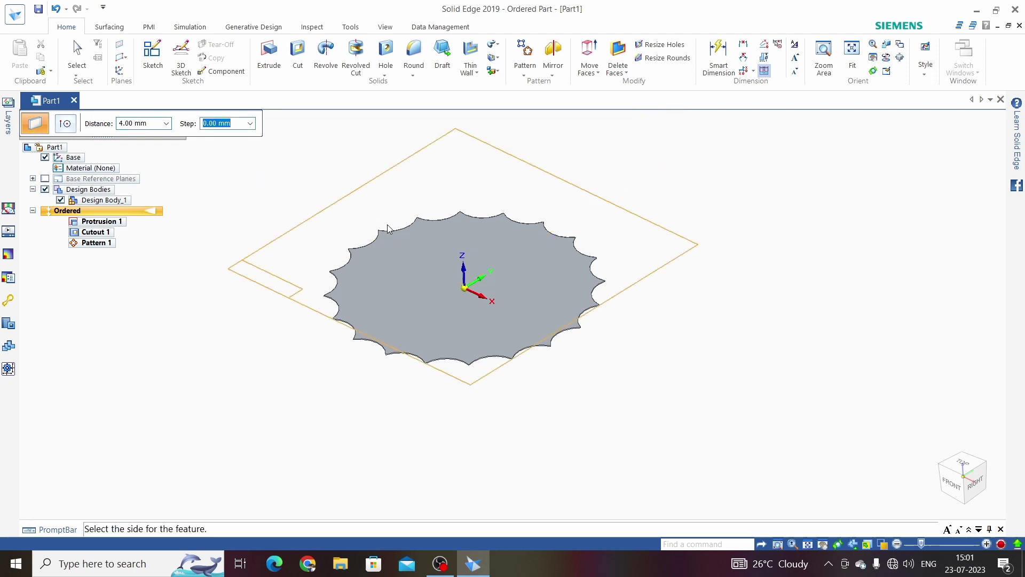
{"action": "left_click", "coordinate": [358, 142]}
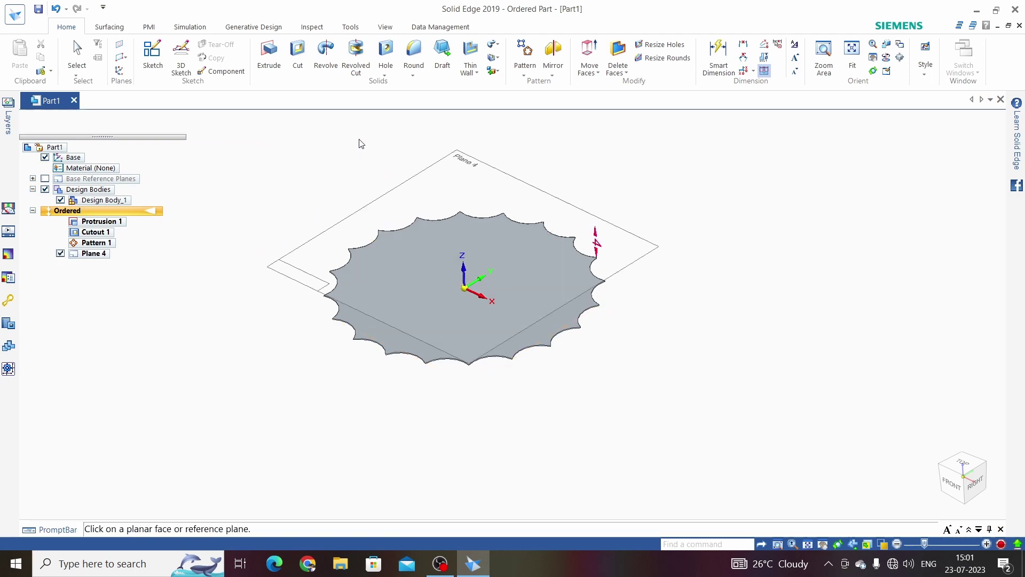
Draw a 26.5 mm diameter circle at the origin on Plane 4 and close Sketch 1.
{"action": "left_click", "coordinate": [152, 57]}
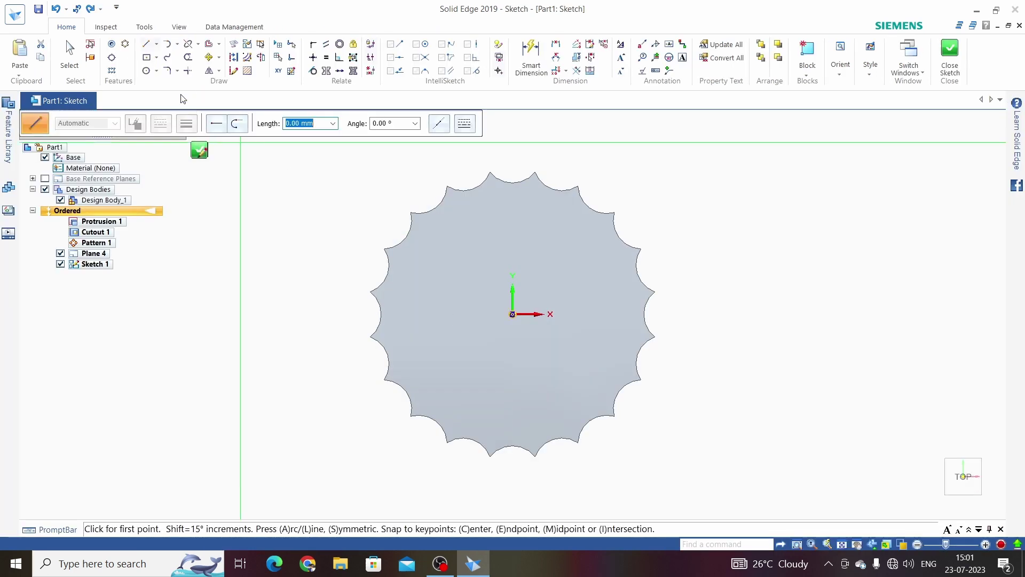
{"action": "left_click", "coordinate": [155, 70]}
{"action": "left_click", "coordinate": [169, 86]}
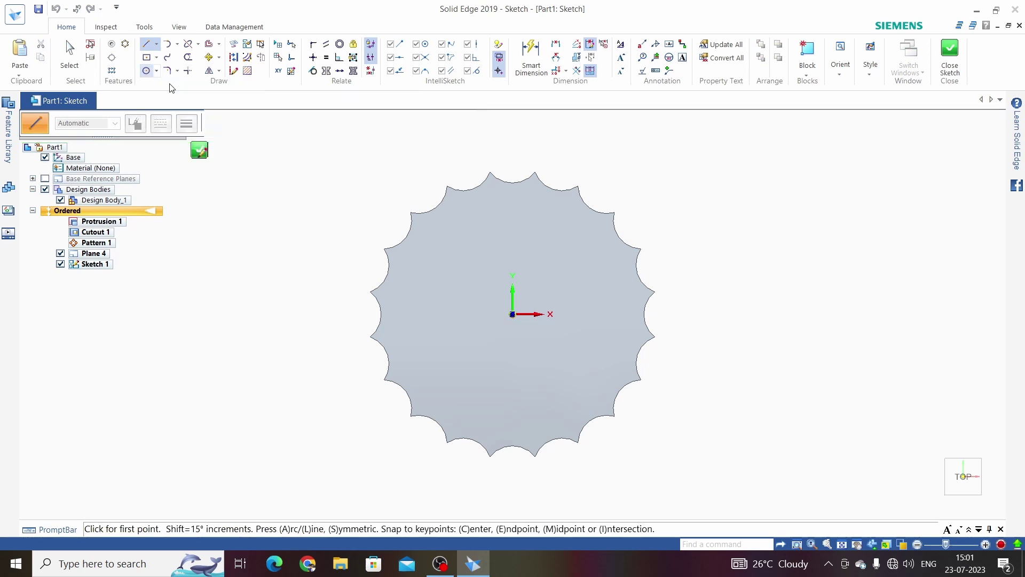
{"action": "left_click", "coordinate": [514, 313]}
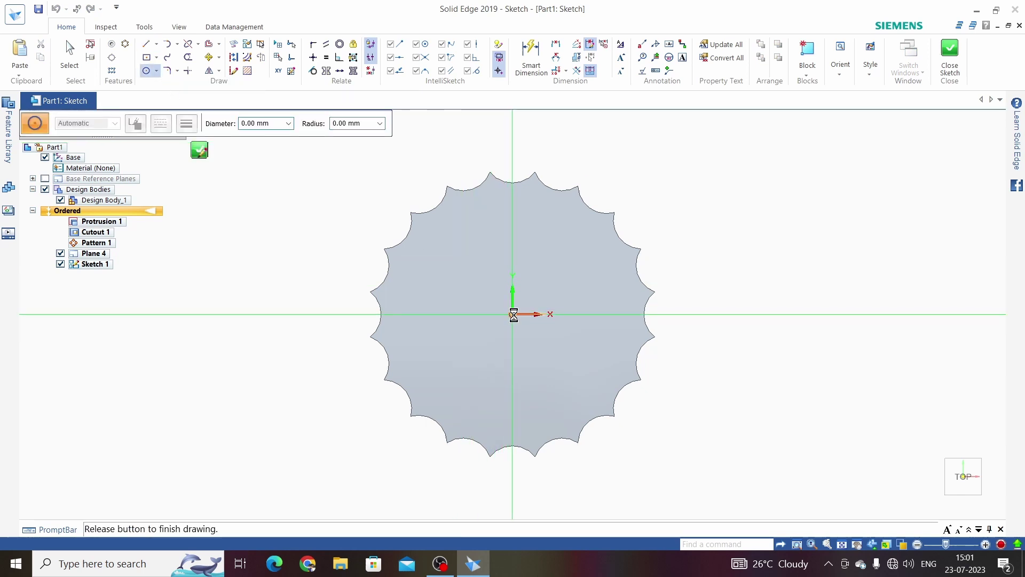
{"action": "type", "text": "2"}
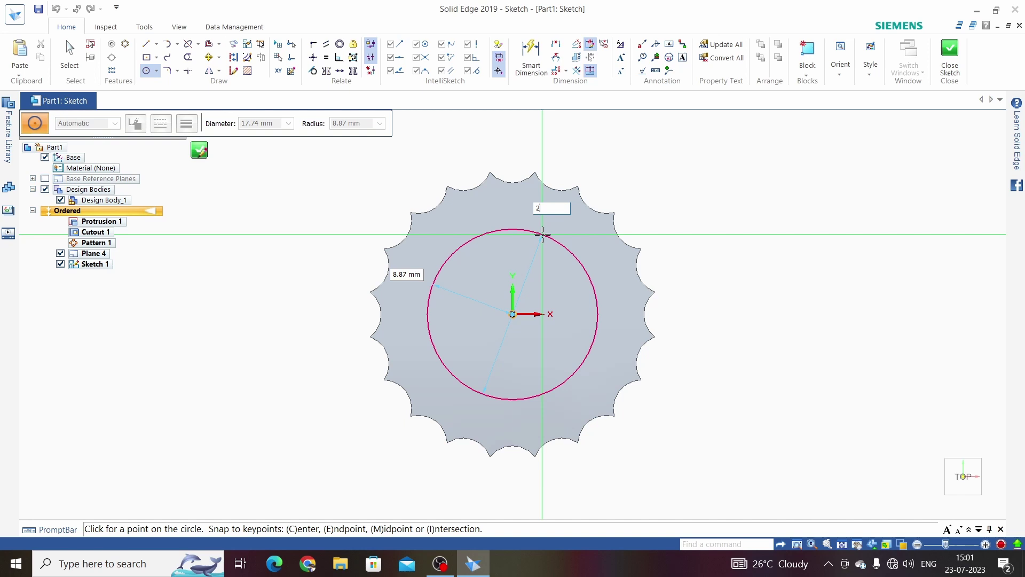
{"action": "type", "text": "6.5"}
{"action": "key", "text": "Return"}
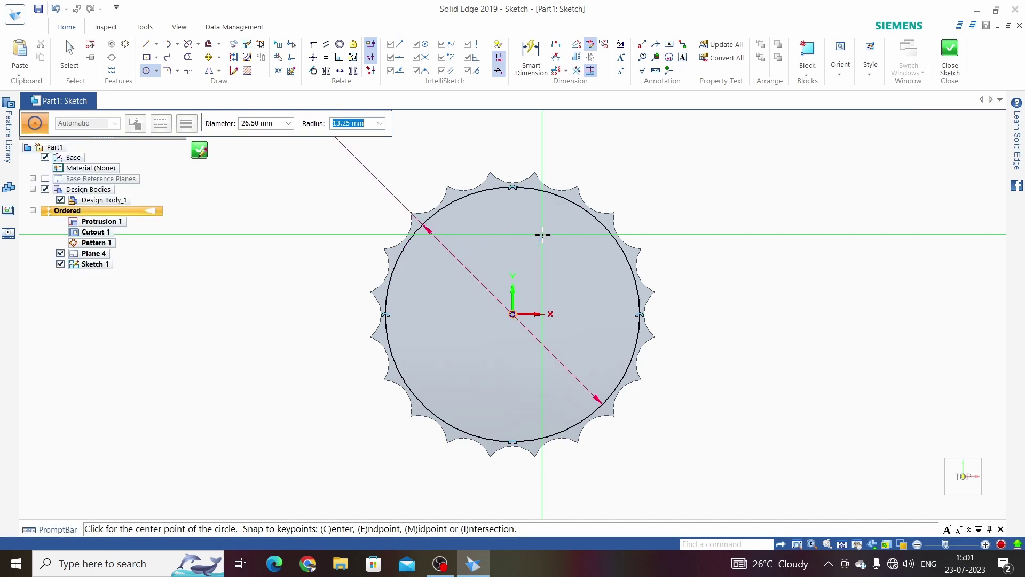
{"action": "key", "text": "Escape"}
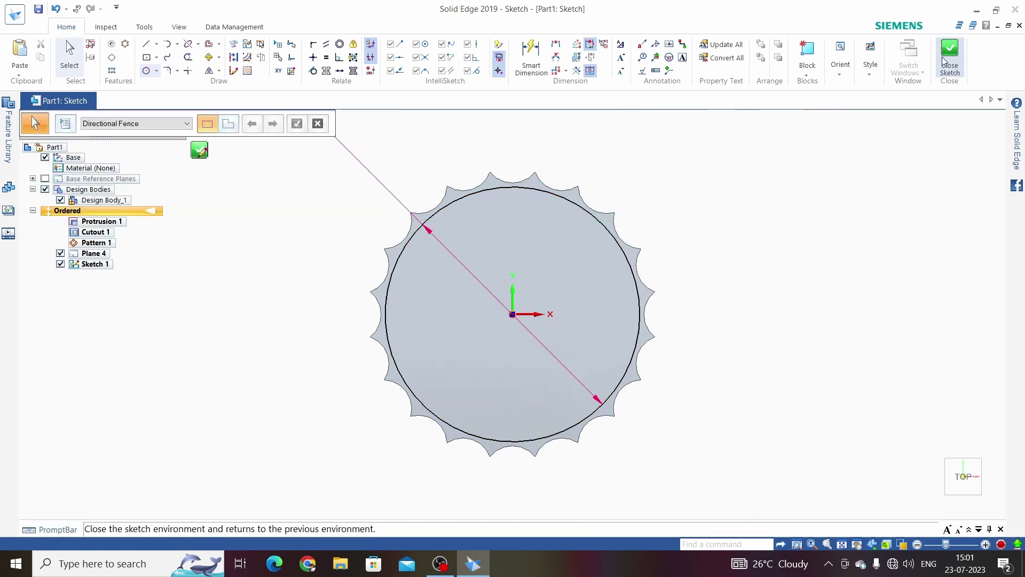
{"action": "left_click", "coordinate": [944, 54]}
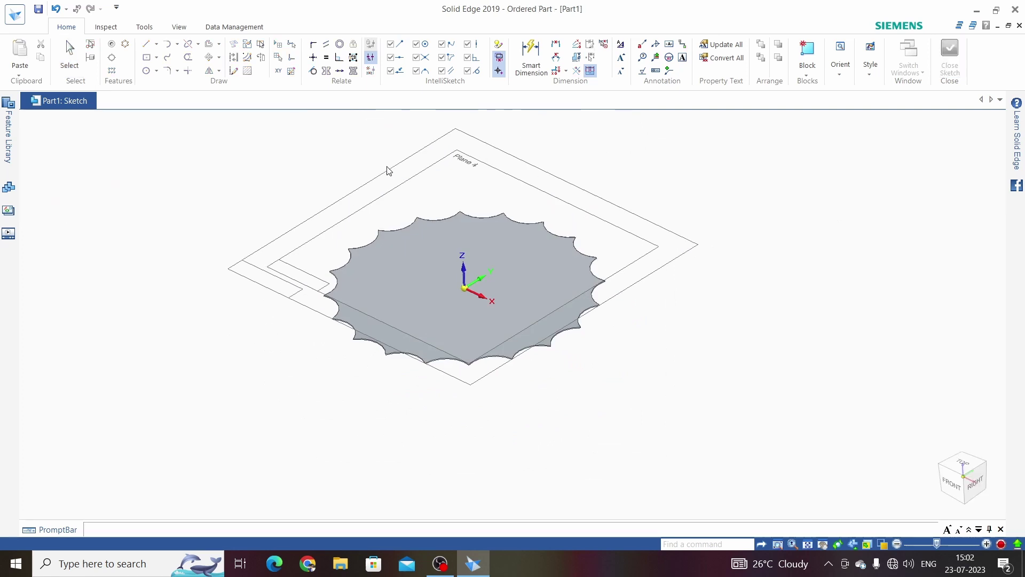
{"action": "left_click", "coordinate": [117, 124]}
Loft Protrusion 1 from the 26.5 mm circle to the chained gear outline.
{"action": "key", "text": "Escape"}
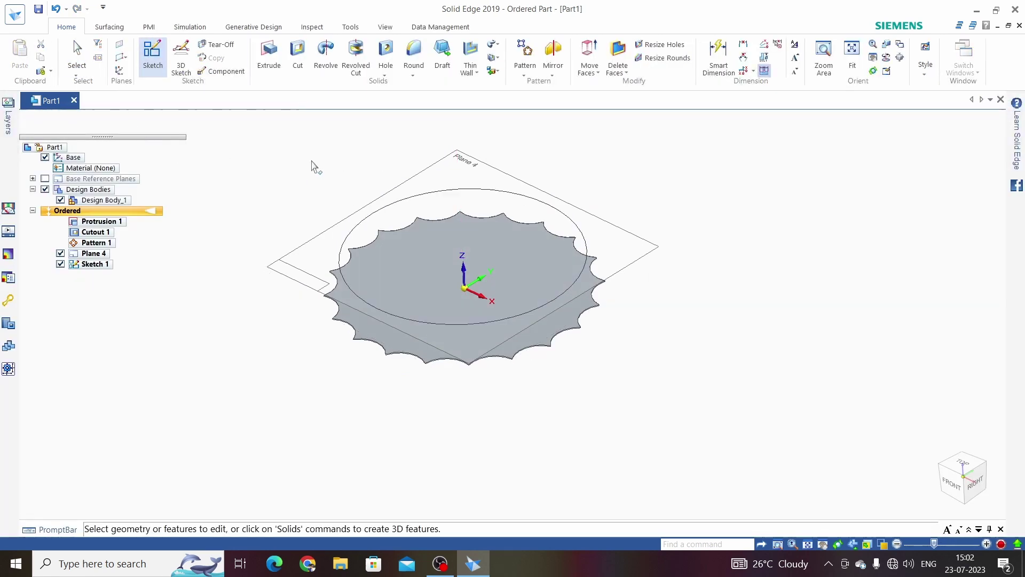
{"action": "scroll", "coordinate": [530, 293], "scroll_direction": "down", "scroll_amount": 2}
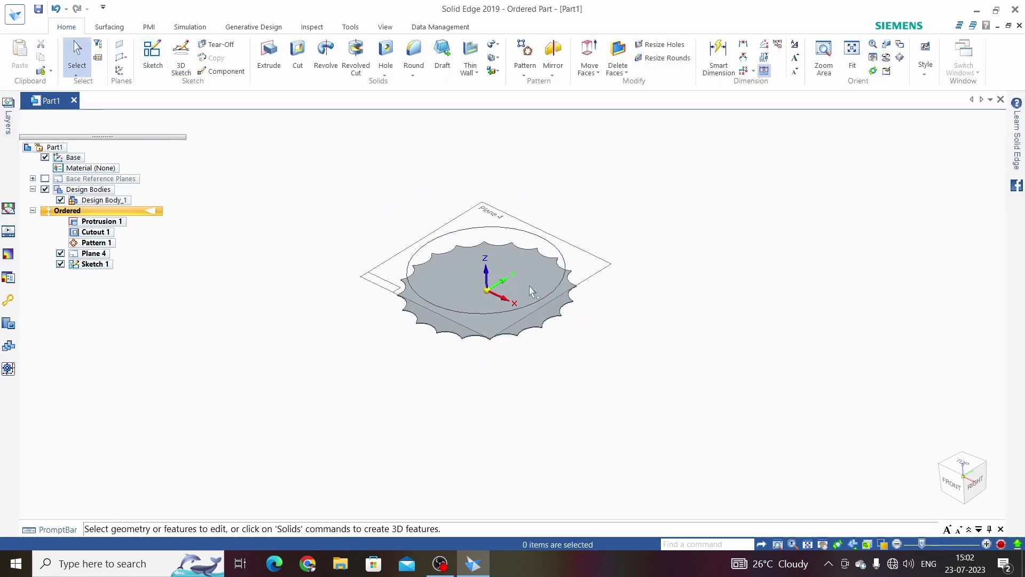
{"action": "left_click", "coordinate": [496, 46]}
{"action": "left_click", "coordinate": [513, 85]}
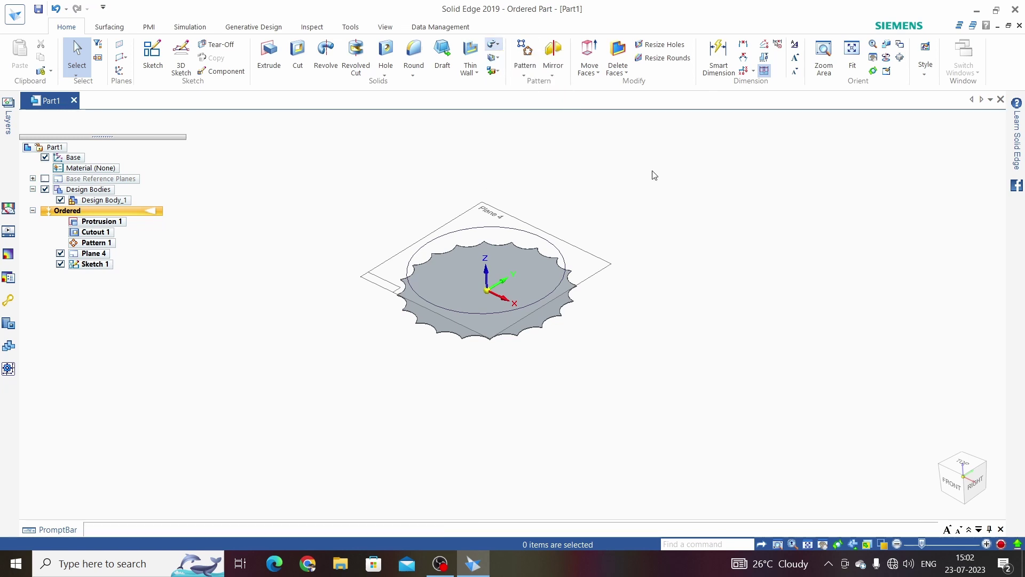
{"action": "scroll", "coordinate": [468, 173], "scroll_direction": "up", "scroll_amount": 2}
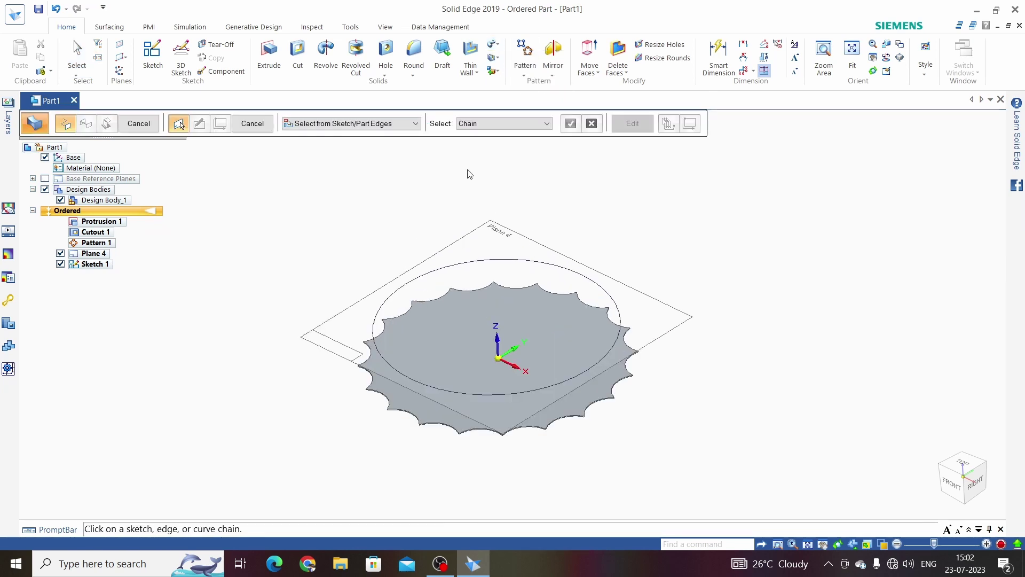
{"action": "left_click", "coordinate": [484, 259]}
{"action": "mouse_move", "coordinate": [646, 192]}
{"action": "middle_mouse_down"}
{"action": "mouse_move", "coordinate": [648, 228]}
{"action": "mouse_move", "coordinate": [622, 257]}
{"action": "middle_mouse_up"}
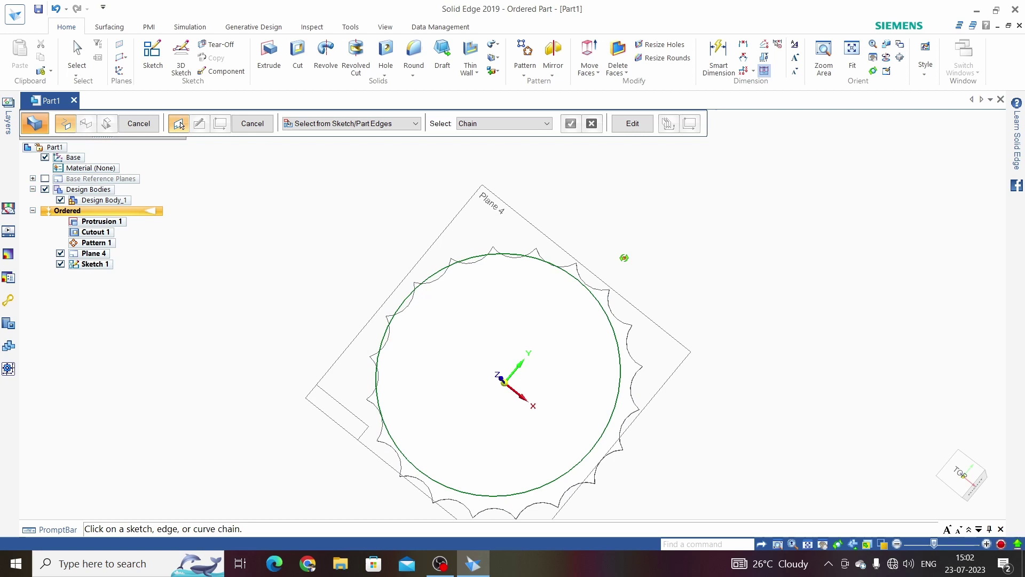
{"action": "scroll", "coordinate": [542, 265], "scroll_direction": "up", "scroll_amount": 3}
{"action": "scroll", "coordinate": [542, 236], "scroll_direction": "up", "scroll_amount": 2}
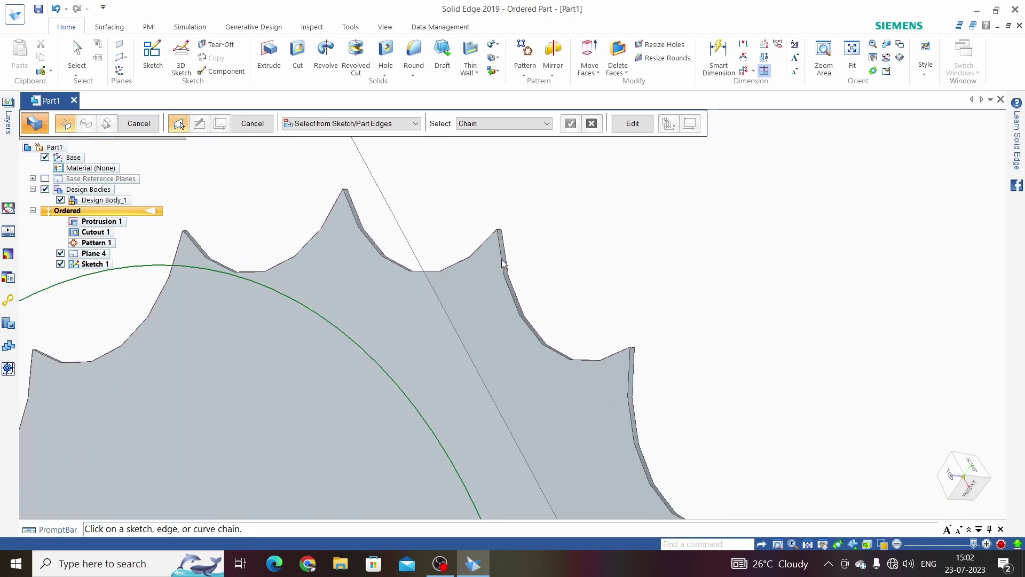
{"action": "scroll", "coordinate": [500, 256], "scroll_direction": "down", "scroll_amount": 3}
{"action": "scroll", "coordinate": [570, 292], "scroll_direction": "up", "scroll_amount": 2}
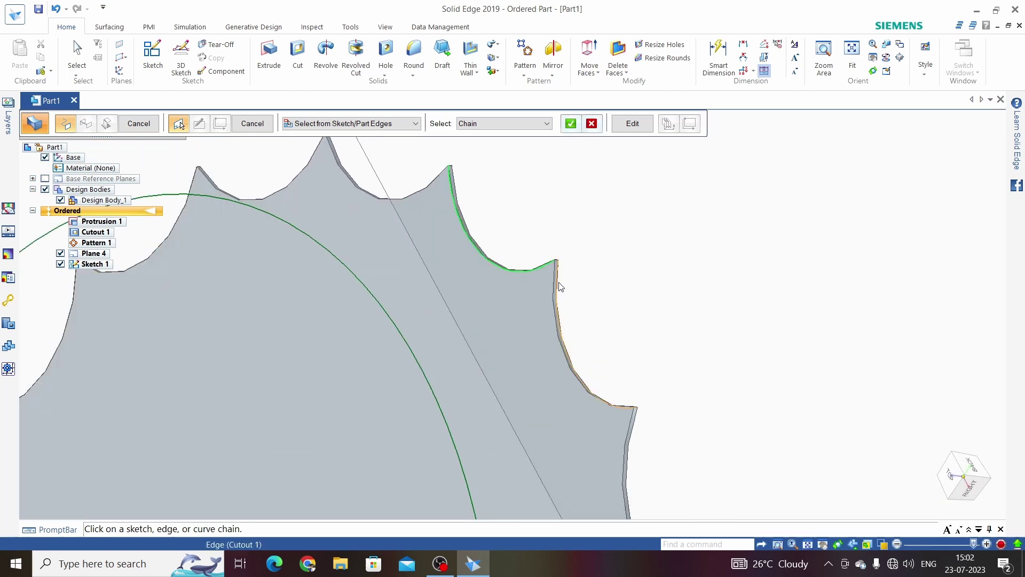
{"action": "scroll", "coordinate": [556, 284], "scroll_direction": "down", "scroll_amount": 2}
{"action": "scroll", "coordinate": [582, 234], "scroll_direction": "up", "scroll_amount": 3}
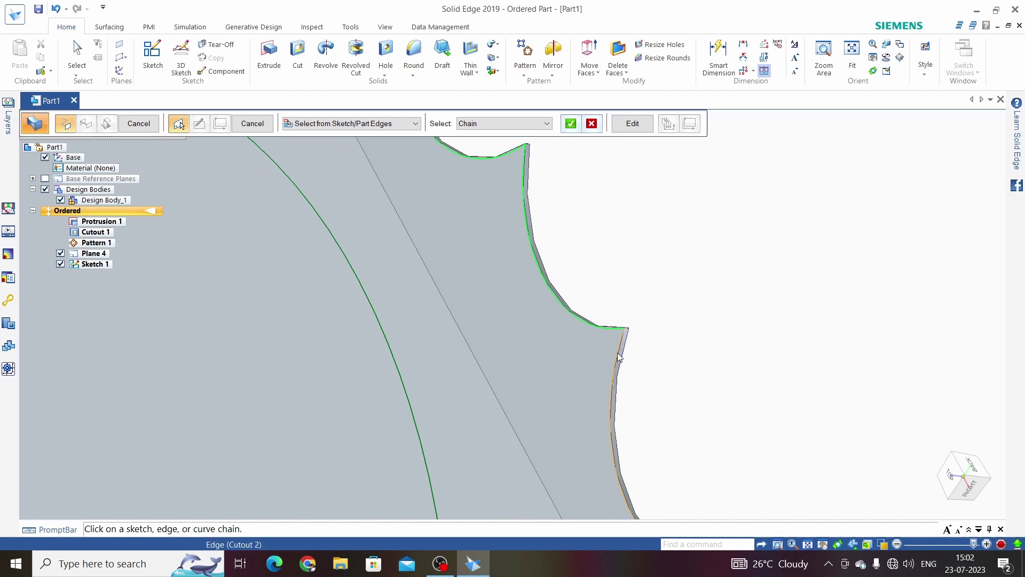
{"action": "scroll", "coordinate": [619, 358], "scroll_direction": "down", "scroll_amount": 3}
{"action": "scroll", "coordinate": [323, 355], "scroll_direction": "up", "scroll_amount": 1}
{"action": "scroll", "coordinate": [319, 376], "scroll_direction": "up", "scroll_amount": 2}
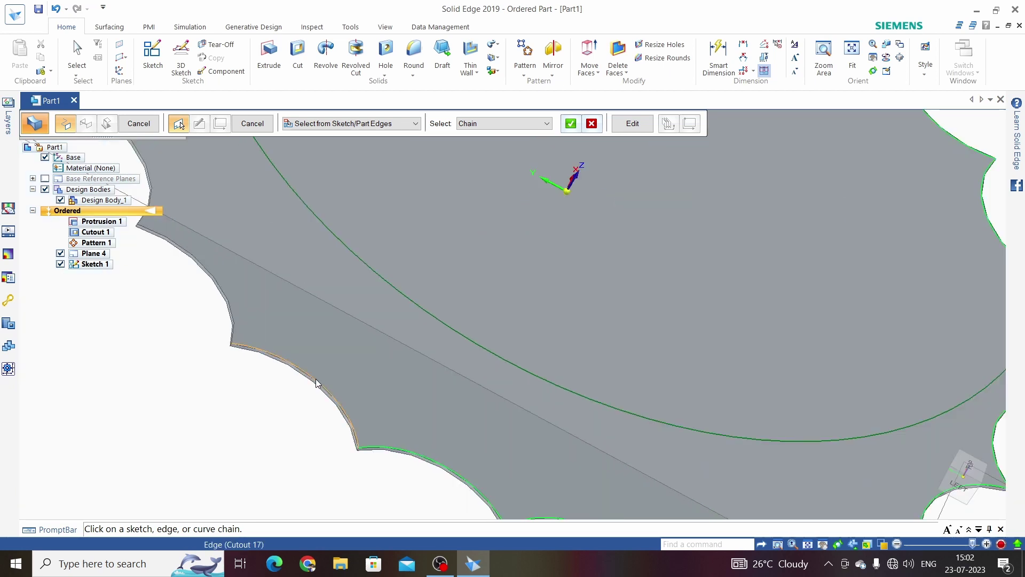
{"action": "scroll", "coordinate": [232, 315], "scroll_direction": "down", "scroll_amount": 3}
{"action": "scroll", "coordinate": [238, 337], "scroll_direction": "up", "scroll_amount": 2}
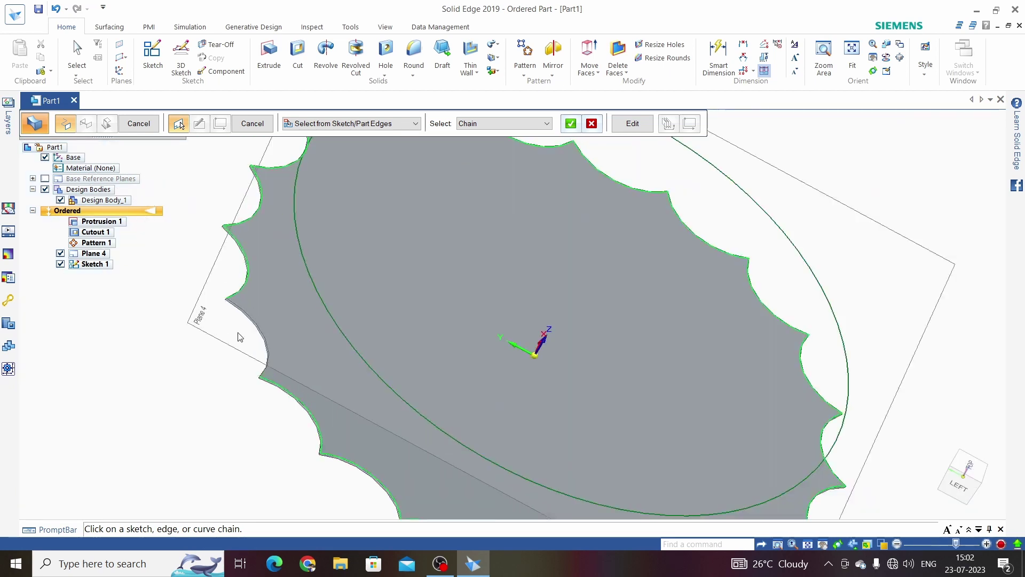
{"action": "scroll", "coordinate": [294, 377], "scroll_direction": "down", "scroll_amount": 3}
{"action": "left_click", "coordinate": [571, 124]}
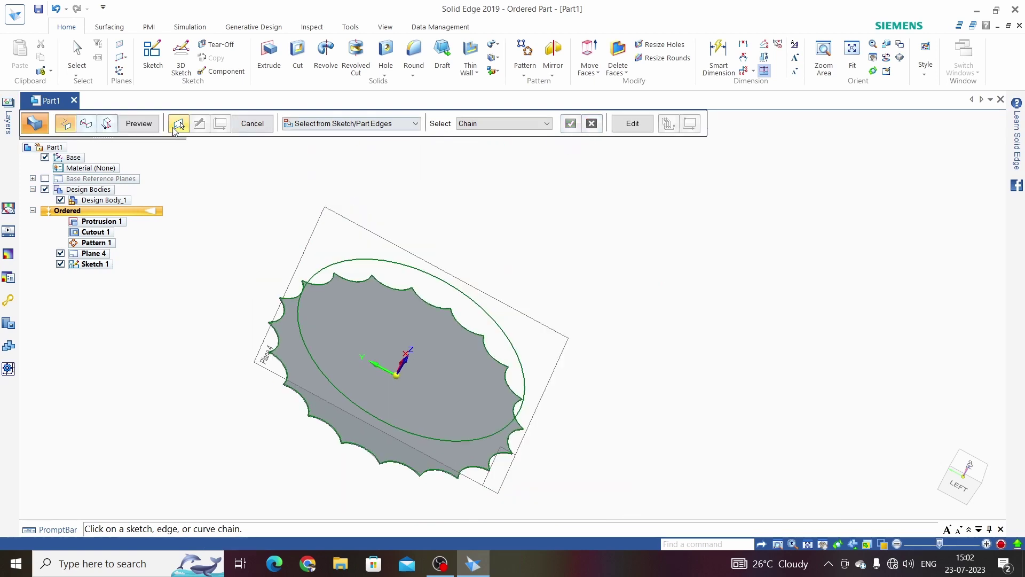
{"action": "left_click", "coordinate": [145, 126]}
{"action": "left_click", "coordinate": [145, 127]}
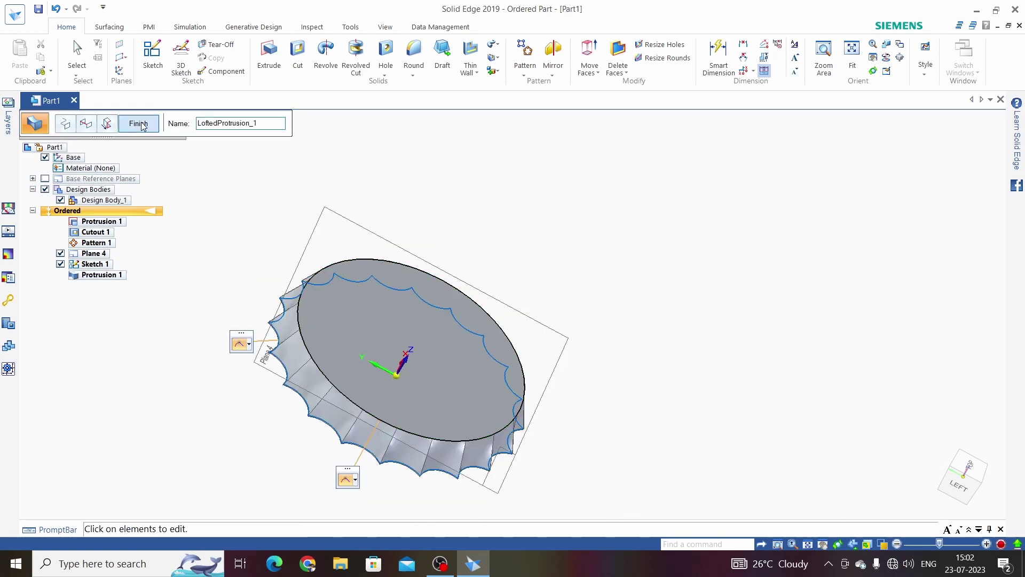
{"action": "left_click", "coordinate": [145, 126]}
{"action": "mouse_move", "coordinate": [344, 172]}
{"action": "middle_mouse_down"}
{"action": "mouse_move", "coordinate": [645, 201]}
{"action": "mouse_move", "coordinate": [611, 324]}
{"action": "mouse_move", "coordinate": [611, 181]}
{"action": "mouse_move", "coordinate": [574, 289]}
{"action": "mouse_move", "coordinate": [542, 273]}
{"action": "mouse_move", "coordinate": [570, 268]}
{"action": "middle_mouse_up"}
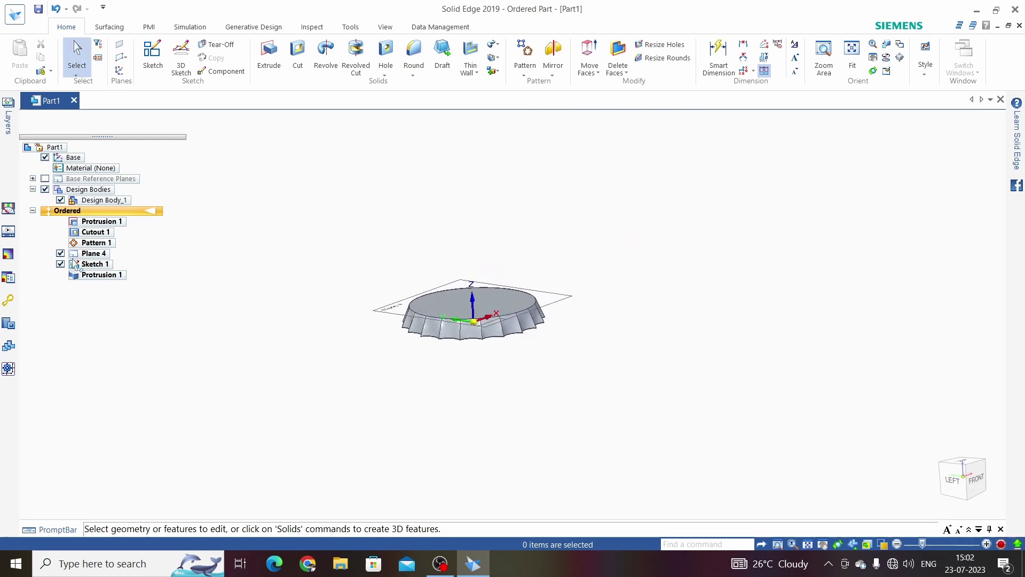
Create Plane 5 offset 3 mm above the cap's top face and begin Sketch 2 there.
{"action": "middle_click_drag", "start_coordinate": [475, 235], "coordinate": [560, 312]}
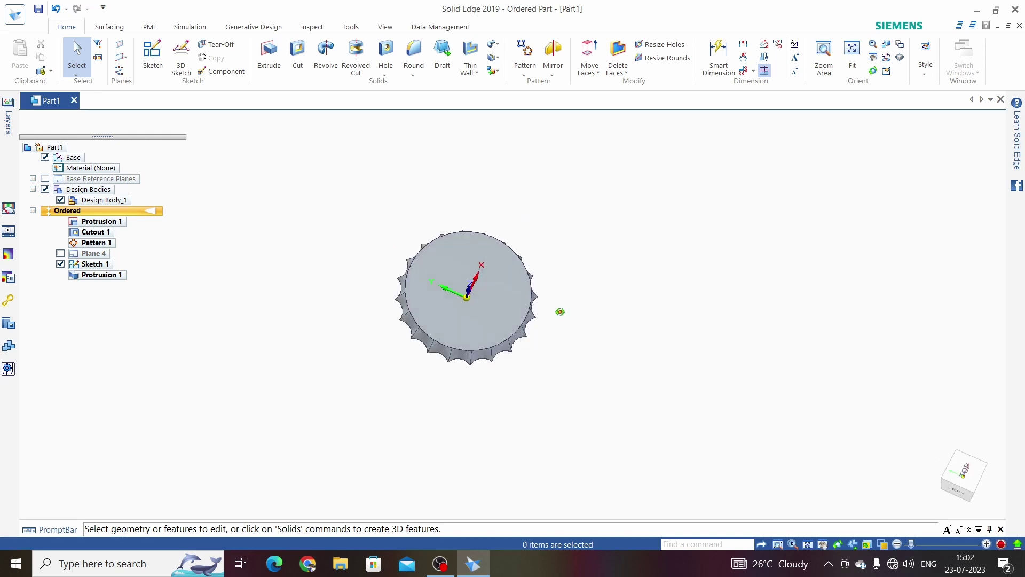
{"action": "left_click", "coordinate": [121, 57]}
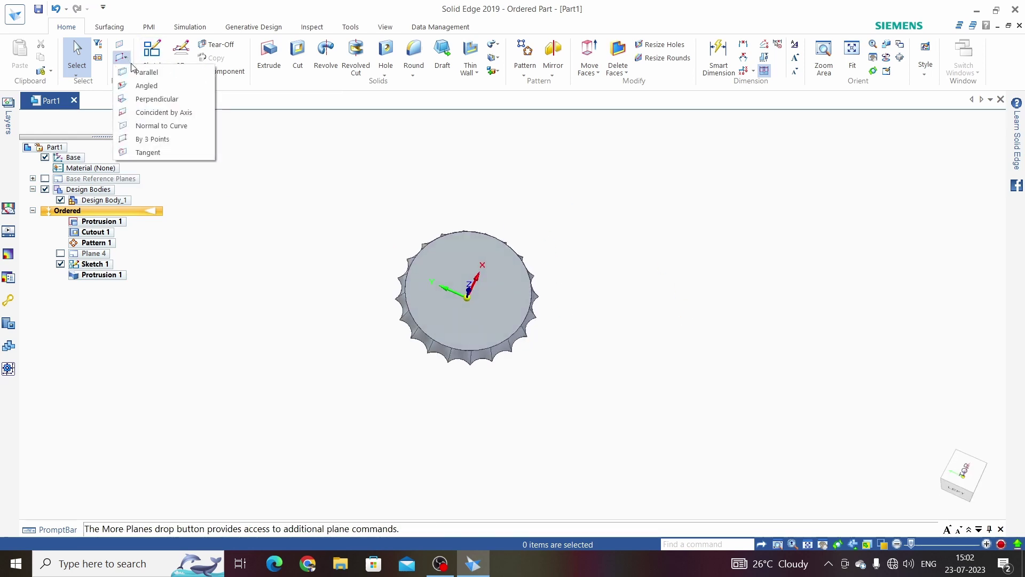
{"action": "left_click", "coordinate": [138, 74]}
{"action": "scroll", "coordinate": [614, 257], "scroll_direction": "up", "scroll_amount": 3}
{"action": "mouse_move", "coordinate": [613, 256]}
{"action": "middle_mouse_down"}
{"action": "mouse_move", "coordinate": [613, 140]}
{"action": "mouse_move", "coordinate": [630, 211]}
{"action": "mouse_move", "coordinate": [789, 135]}
{"action": "middle_mouse_up"}
{"action": "left_click", "coordinate": [498, 293]}
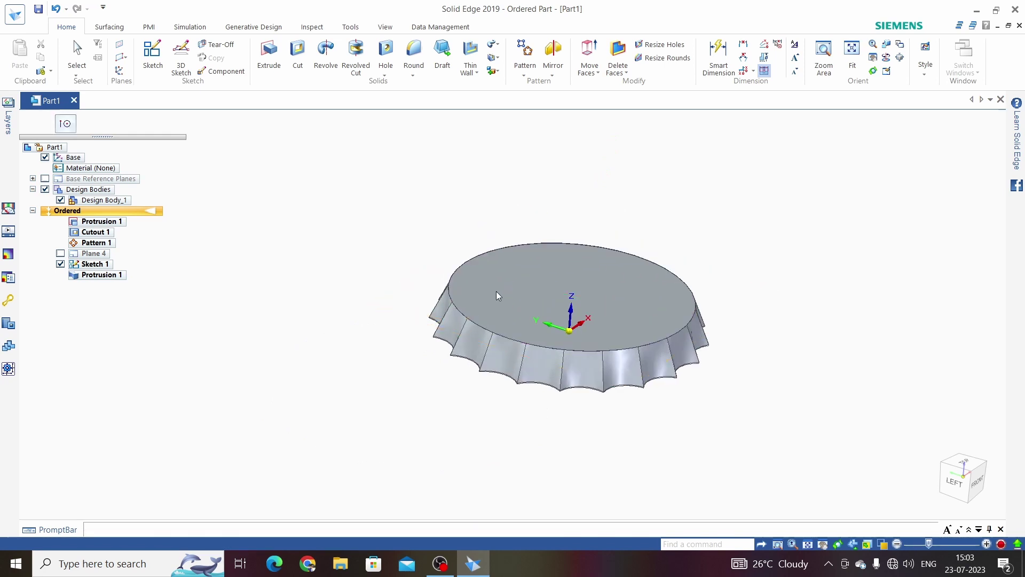
{"action": "scroll", "coordinate": [497, 292], "scroll_direction": "down", "scroll_amount": 3}
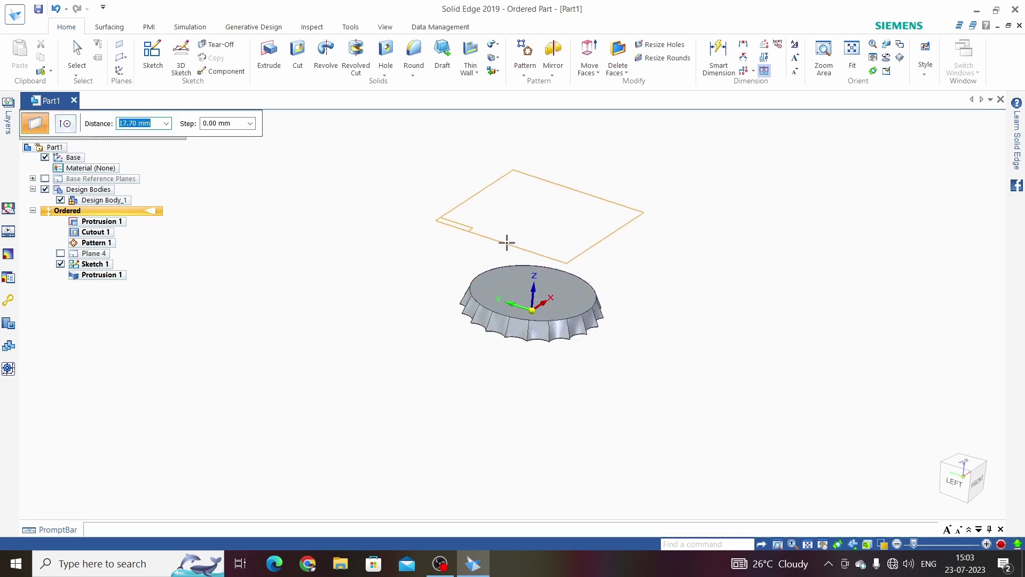
{"action": "type", "text": "3"}
{"action": "key", "text": "Return"}
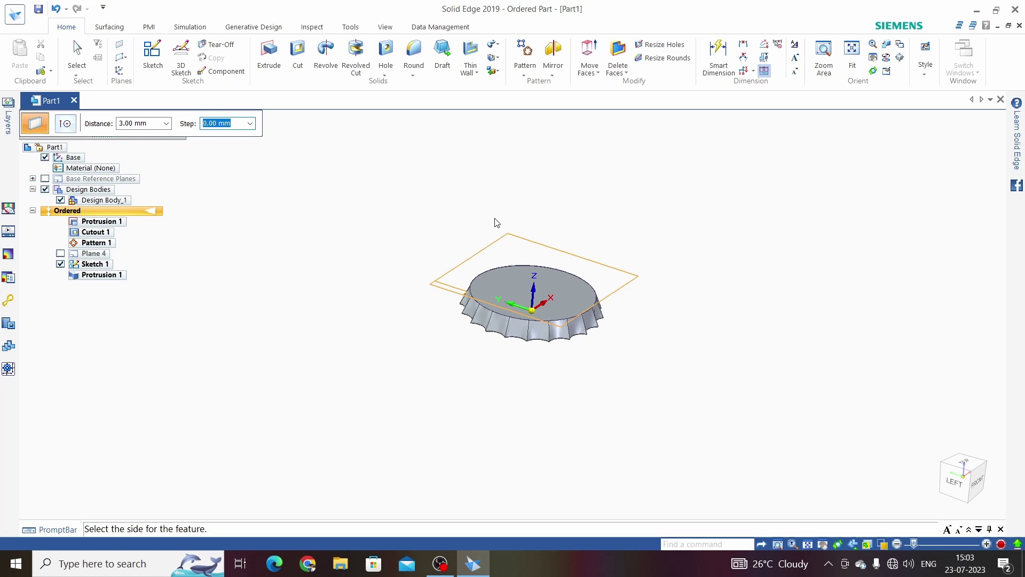
{"action": "left_click", "coordinate": [495, 202]}
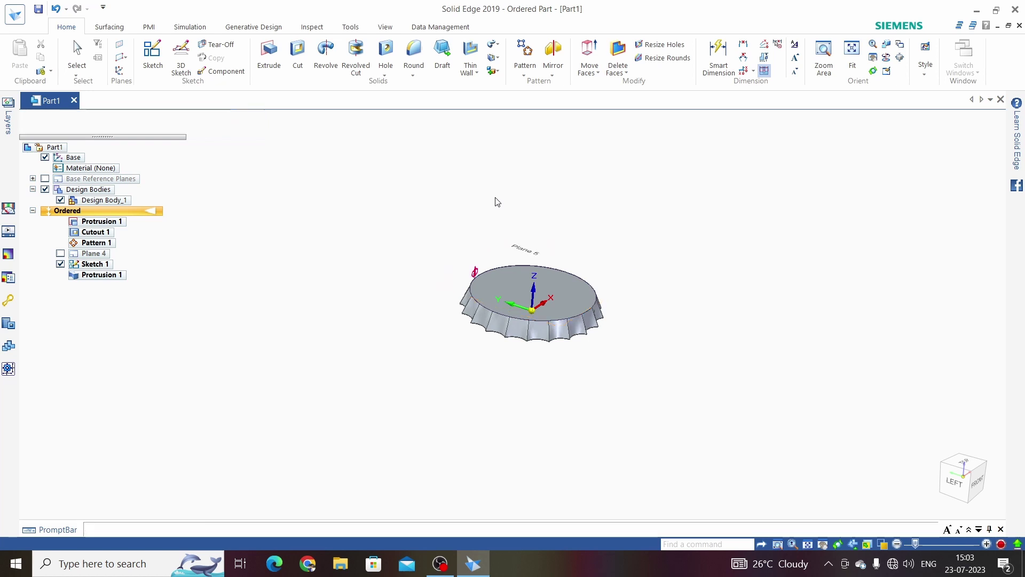
{"action": "left_click", "coordinate": [152, 54]}
Draw a 25 mm diameter circle at the origin on Plane 5 and close Sketch 2.
{"action": "left_click", "coordinate": [515, 250]}
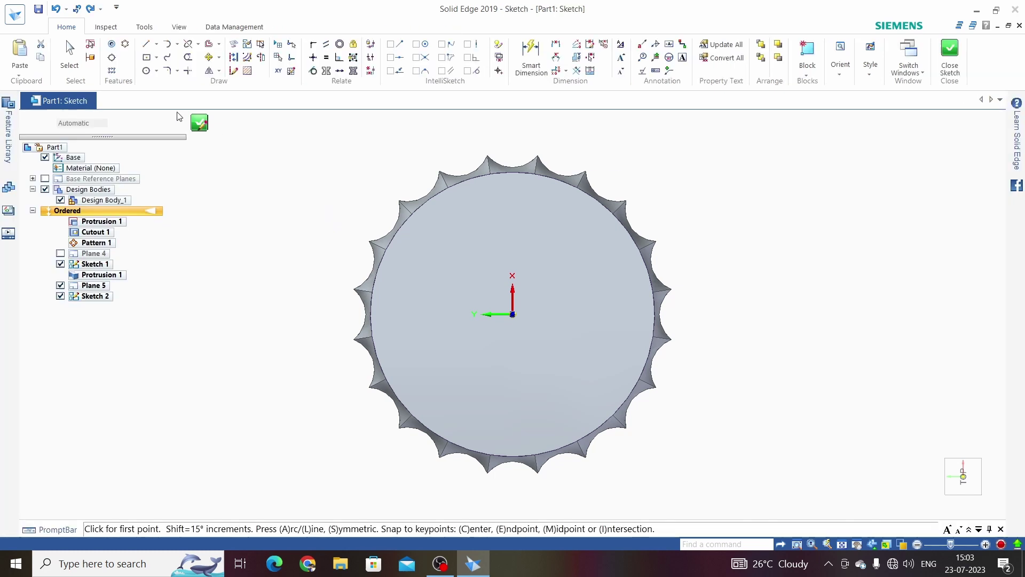
{"action": "left_click", "coordinate": [156, 71]}
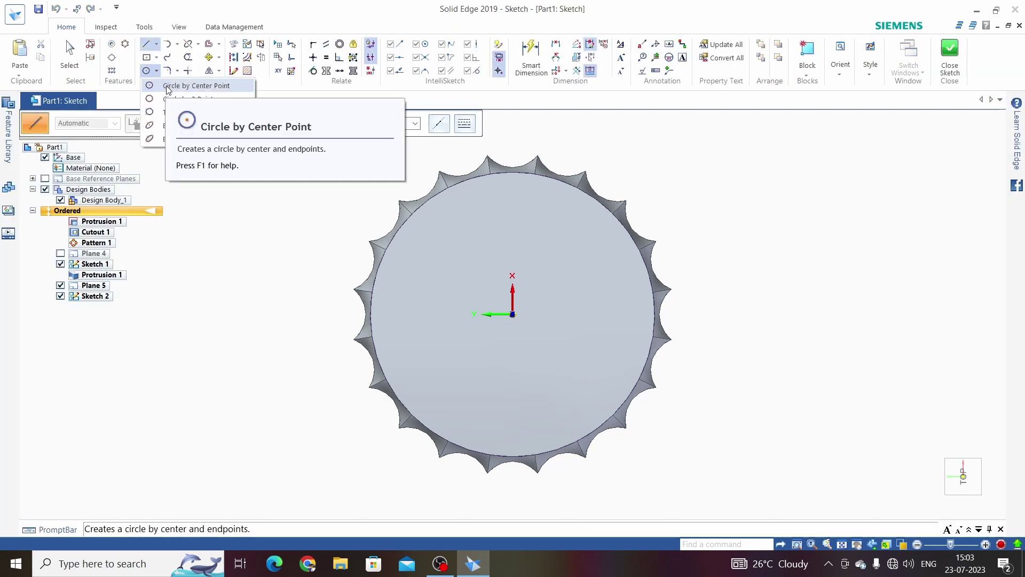
{"action": "left_click", "coordinate": [168, 86]}
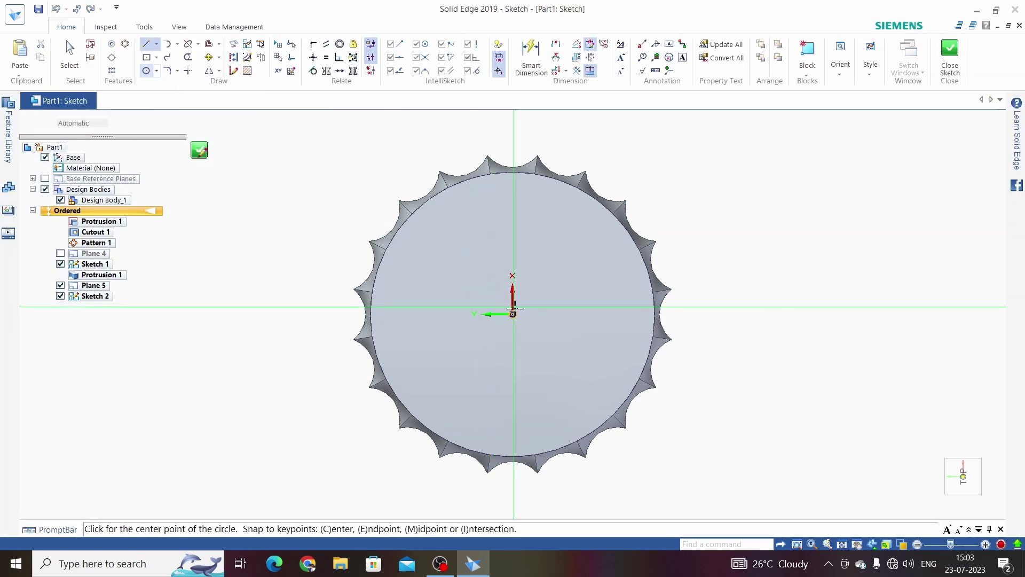
{"action": "left_click", "coordinate": [512, 314]}
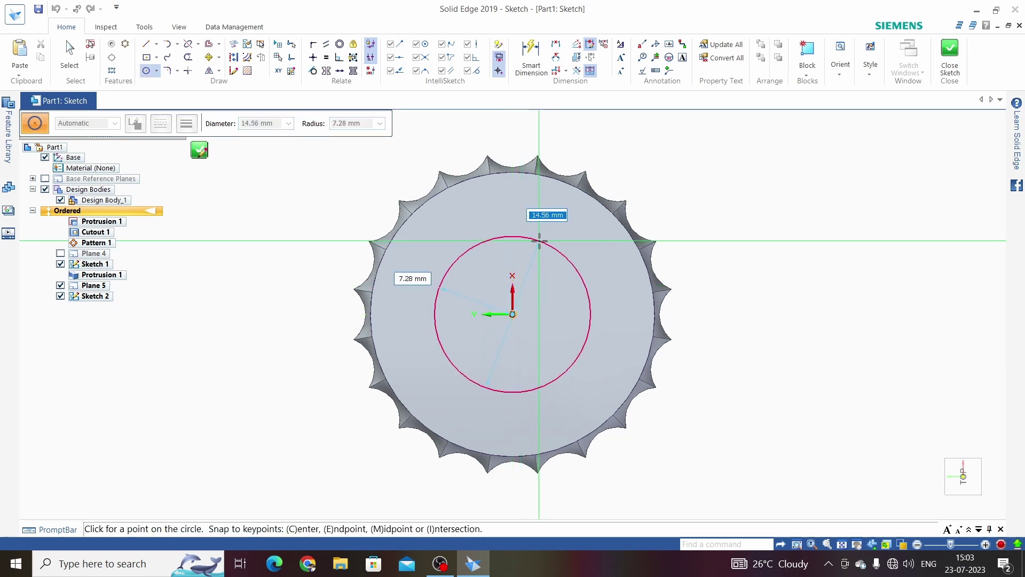
{"action": "type", "text": "5"}
{"action": "key", "text": "Return"}
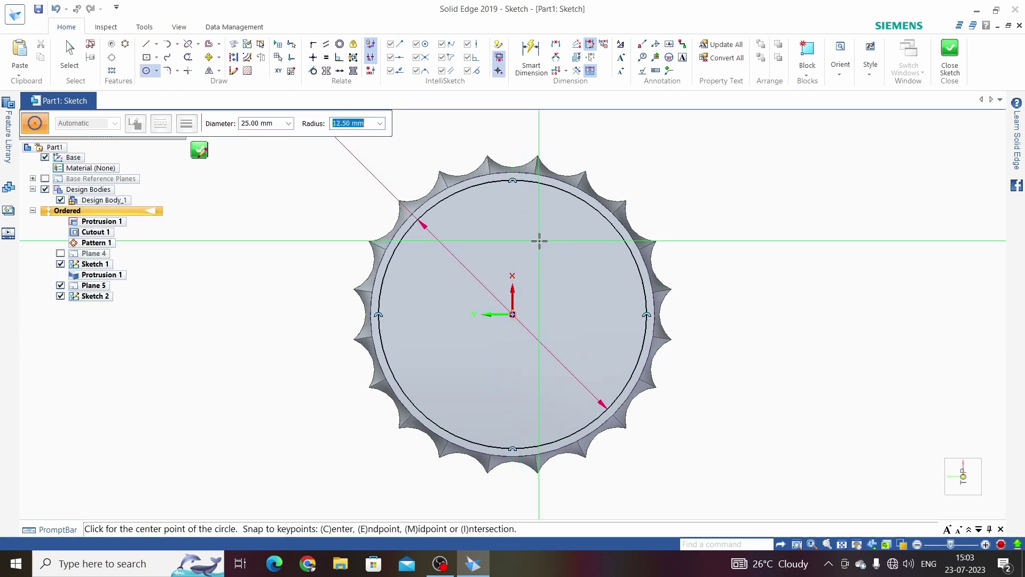
{"action": "key", "text": "Escape"}
{"action": "left_click", "coordinate": [950, 53]}
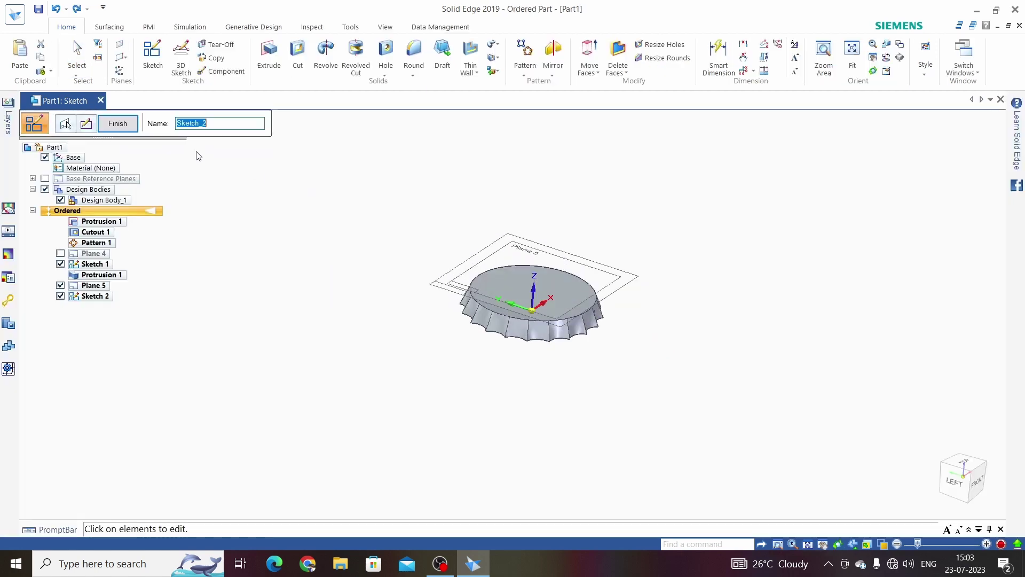
{"action": "left_click", "coordinate": [119, 126]}
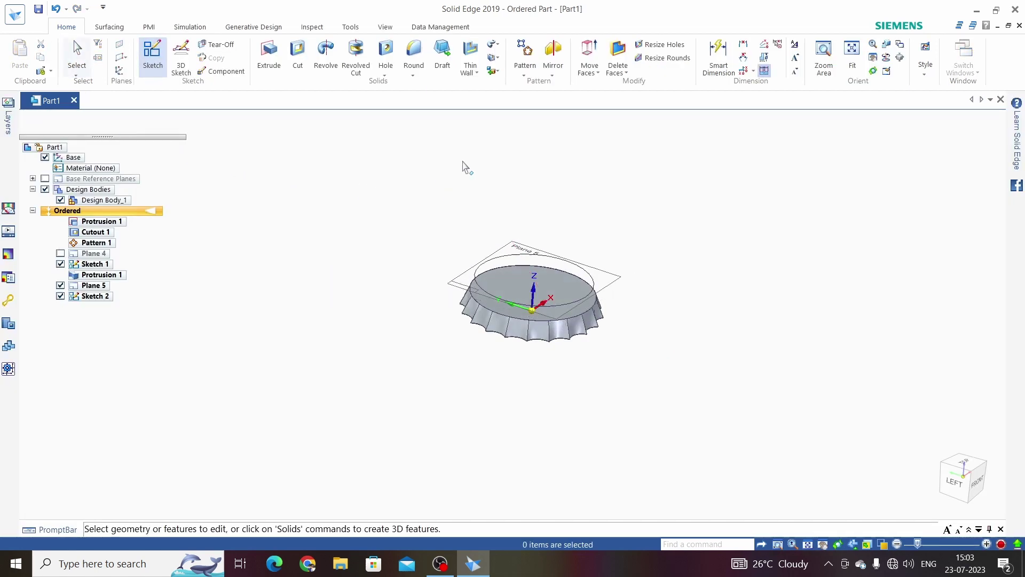
Loft Protrusion 2 between the 25 mm Sketch 2 circle and the cap's top edge.
{"action": "left_click", "coordinate": [499, 49]}
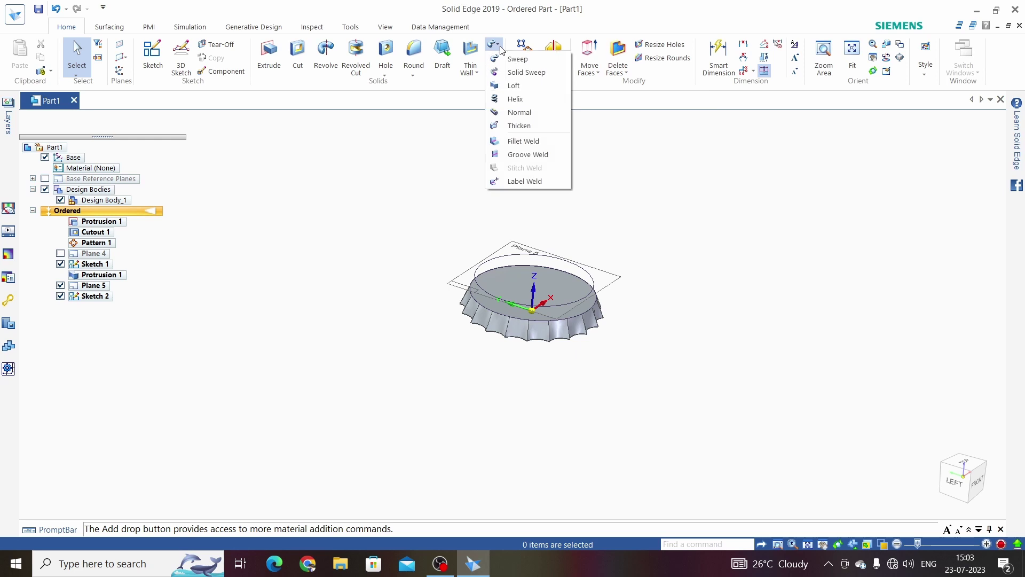
{"action": "left_click", "coordinate": [514, 85]}
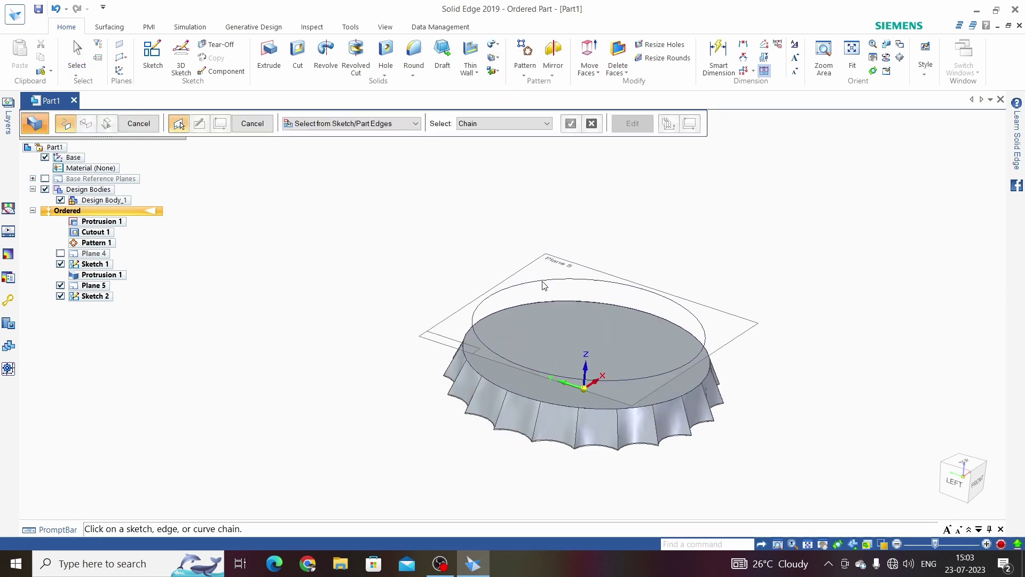
{"action": "left_click", "coordinate": [545, 283]}
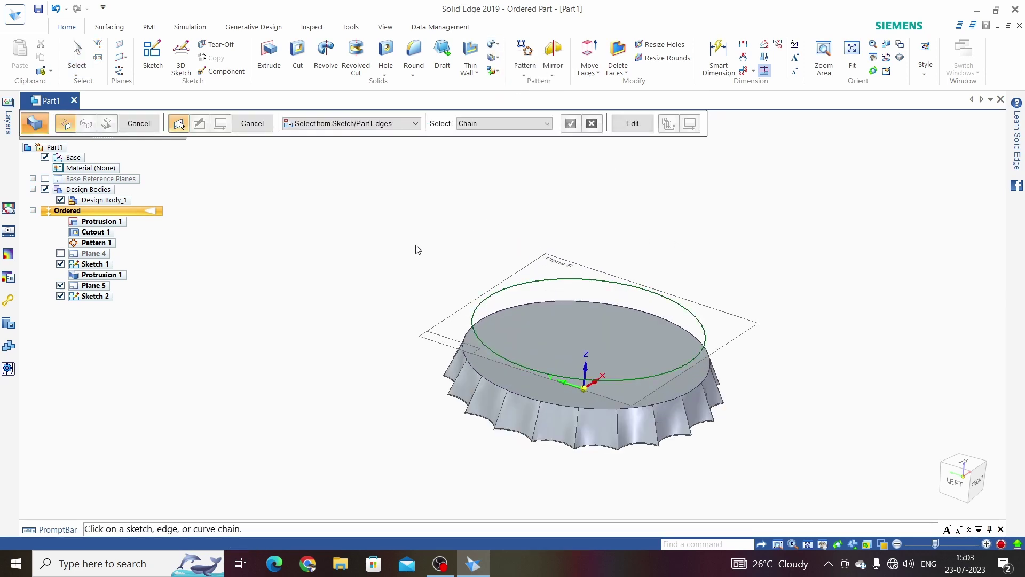
{"action": "left_click", "coordinate": [466, 343]}
{"action": "left_click", "coordinate": [137, 123]}
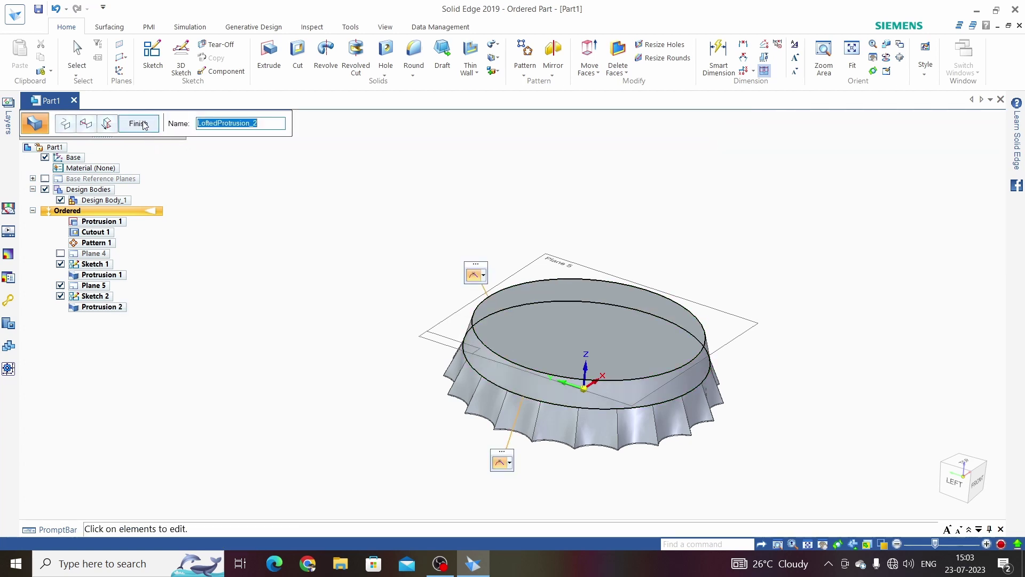
{"action": "left_click", "coordinate": [138, 123]}
Exit the loft and hide Plane 5 in PathFinder, leaving the solid cap visible.
{"action": "left_click", "coordinate": [146, 126]}
{"action": "scroll", "coordinate": [545, 265], "scroll_direction": "down", "scroll_amount": 3}
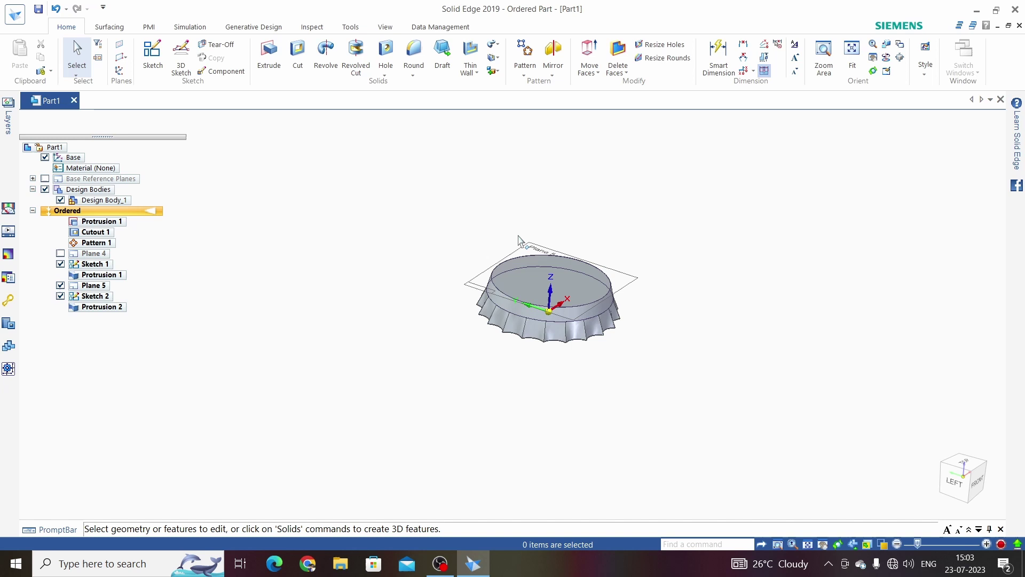
{"action": "mouse_move", "coordinate": [545, 264]}
{"action": "middle_mouse_down"}
{"action": "mouse_move", "coordinate": [694, 213]}
{"action": "mouse_move", "coordinate": [708, 272]}
{"action": "mouse_move", "coordinate": [702, 233]}
{"action": "mouse_move", "coordinate": [705, 265]}
{"action": "mouse_move", "coordinate": [678, 236]}
{"action": "mouse_move", "coordinate": [719, 288]}
{"action": "middle_mouse_up"}
{"action": "scroll", "coordinate": [707, 272], "scroll_direction": "up", "scroll_amount": 3}
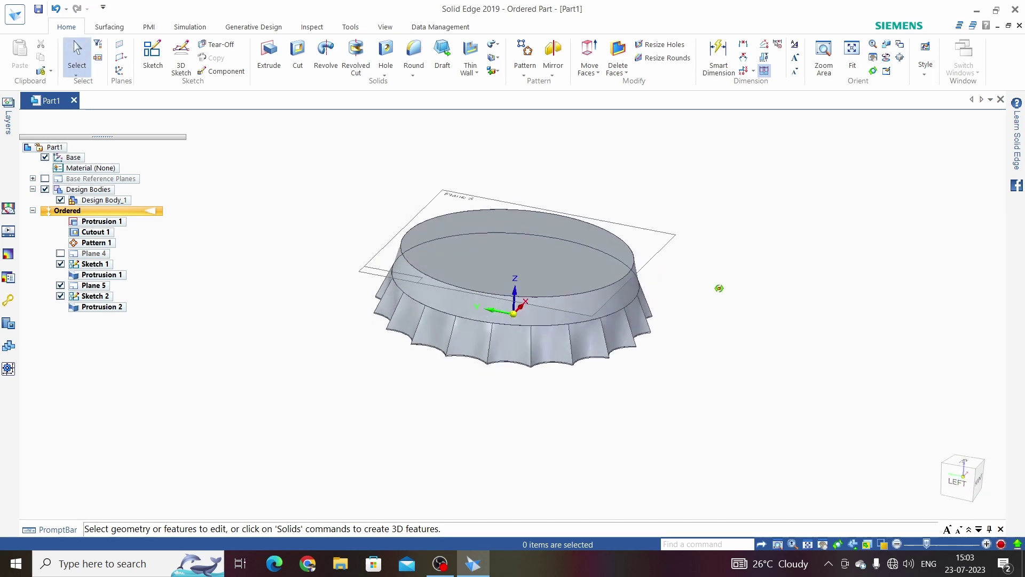
{"action": "left_click", "coordinate": [60, 285]}
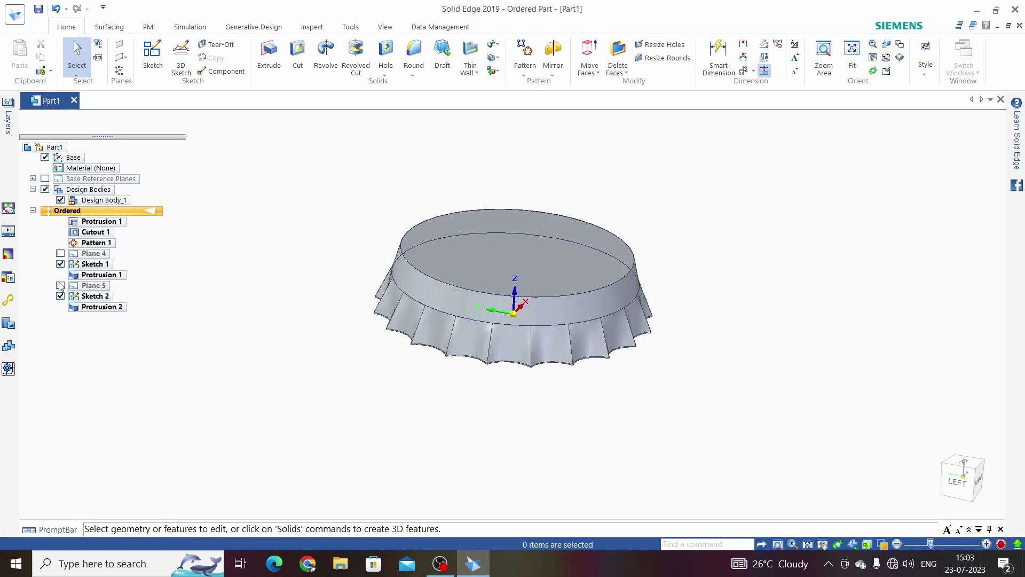
{"action": "middle_click_drag", "start_coordinate": [340, 234], "coordinate": [462, 172]}
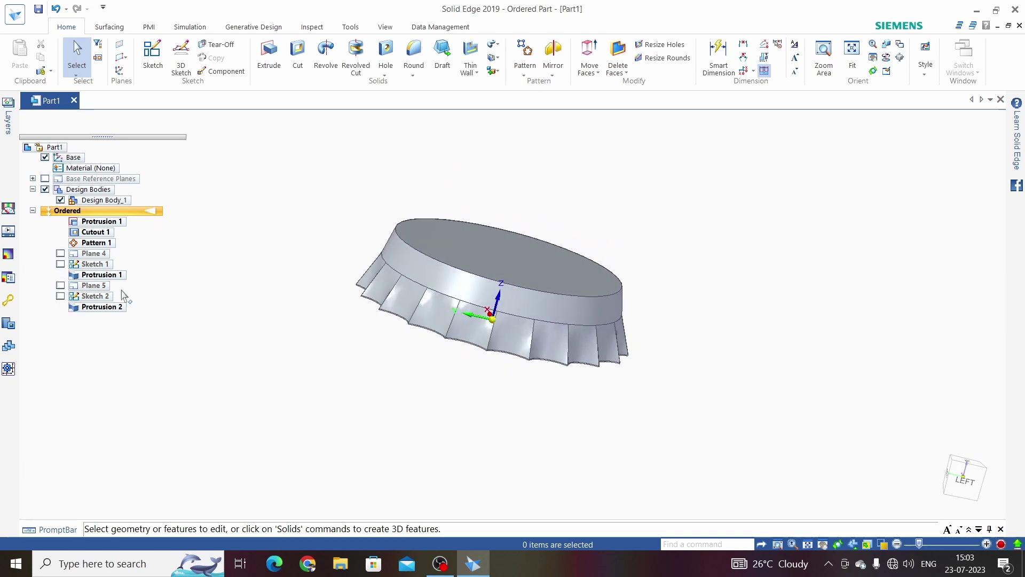
{"action": "middle_click_drag", "start_coordinate": [350, 198], "coordinate": [375, 225]}
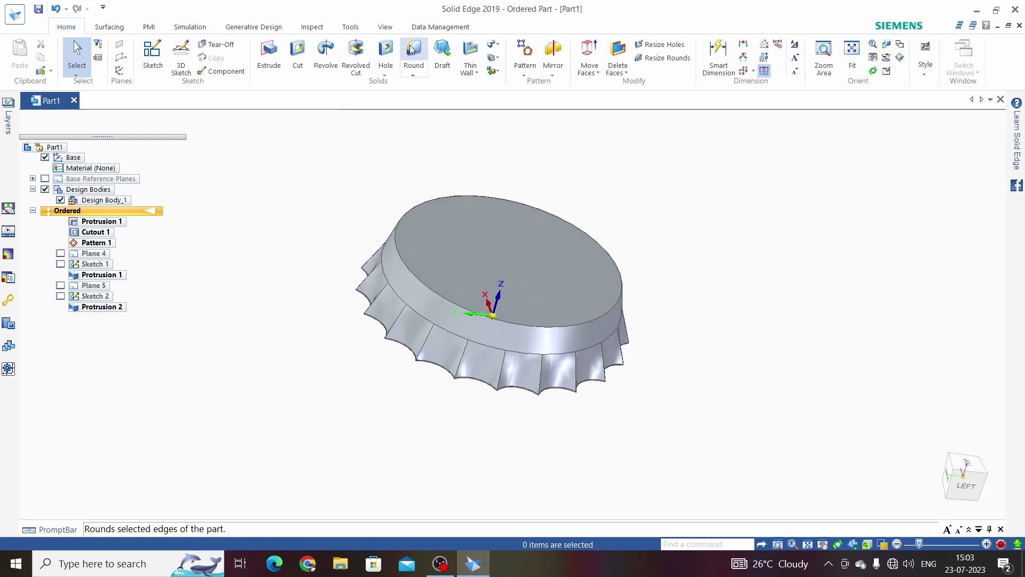
Apply a 2.50 mm Round 1 to the raised top's upper edge, then inspect the underside.
{"action": "left_click", "coordinate": [413, 76]}
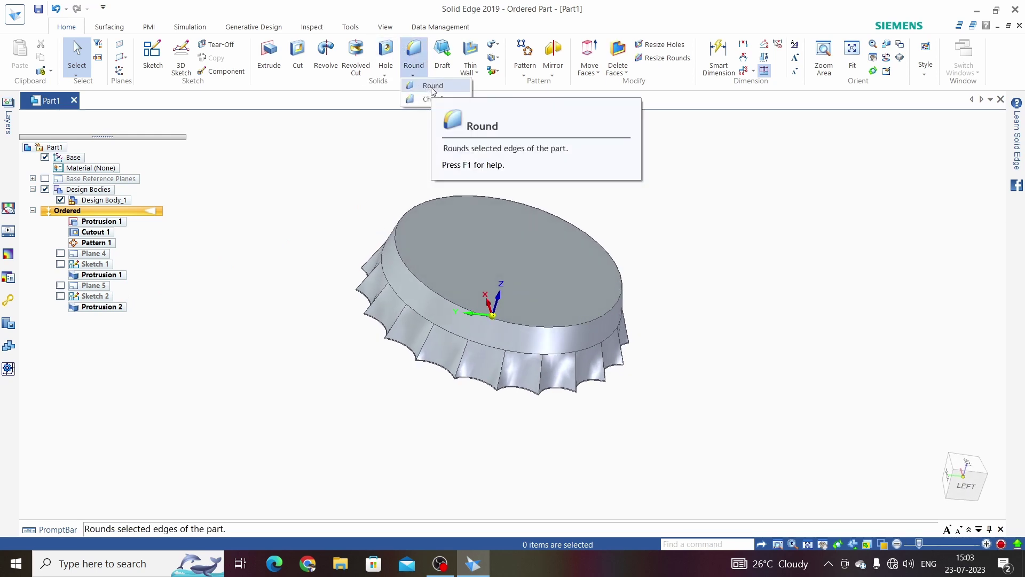
{"action": "left_click", "coordinate": [432, 86]}
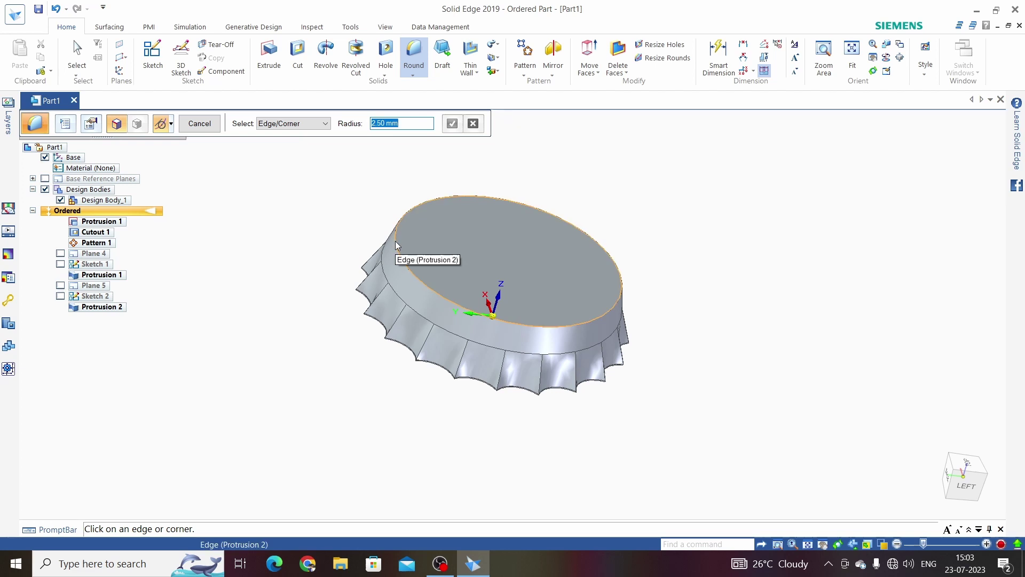
{"action": "left_click", "coordinate": [395, 240]}
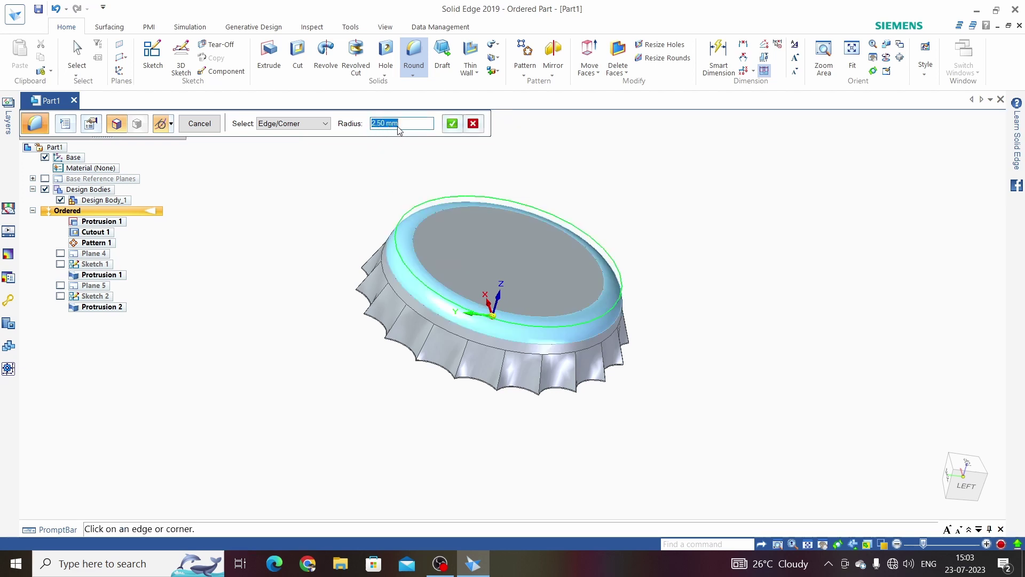
{"action": "left_click", "coordinate": [455, 125]}
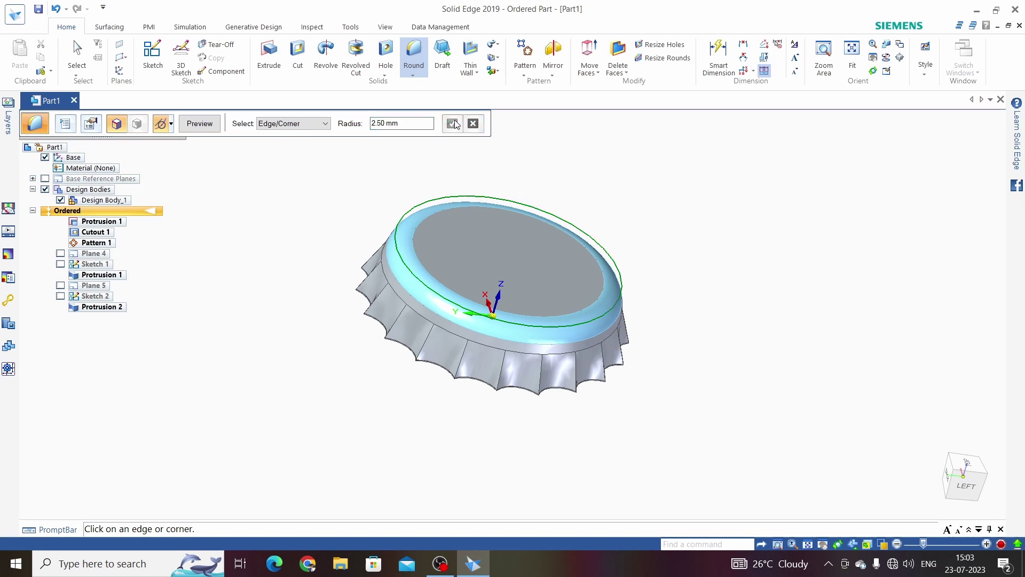
{"action": "left_click", "coordinate": [210, 127]}
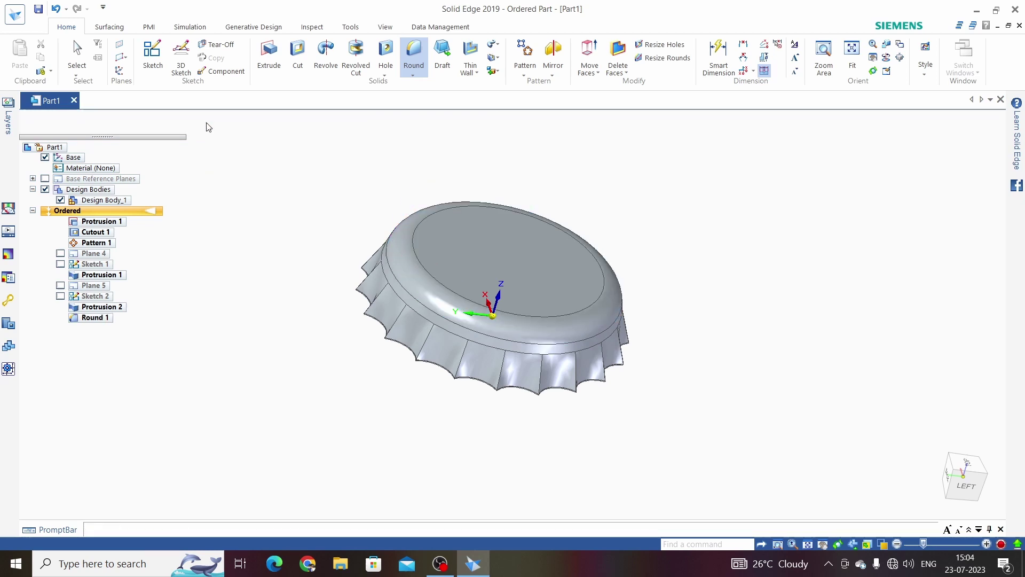
{"action": "key", "text": "Escape"}
{"action": "middle_click_drag", "start_coordinate": [697, 290], "coordinate": [523, 259]}
{"action": "mouse_move", "coordinate": [491, 307]}
{"action": "middle_mouse_down"}
{"action": "mouse_move", "coordinate": [576, 208]}
{"action": "mouse_move", "coordinate": [513, 185]}
{"action": "middle_mouse_up"}
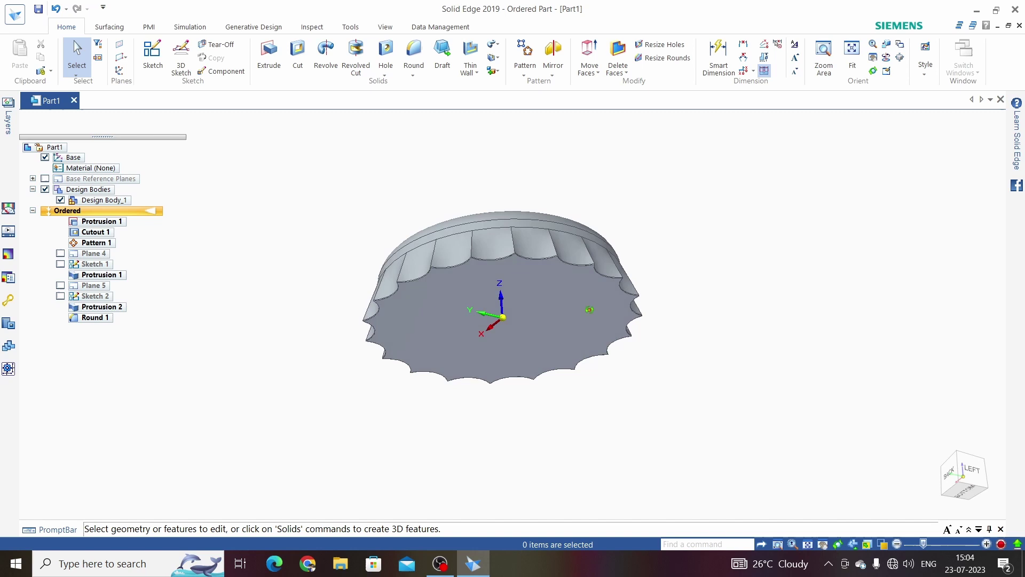
Hollow the cap with Thin-Wall 1, leaving the bottom face chain open.
{"action": "left_click", "coordinate": [478, 73]}
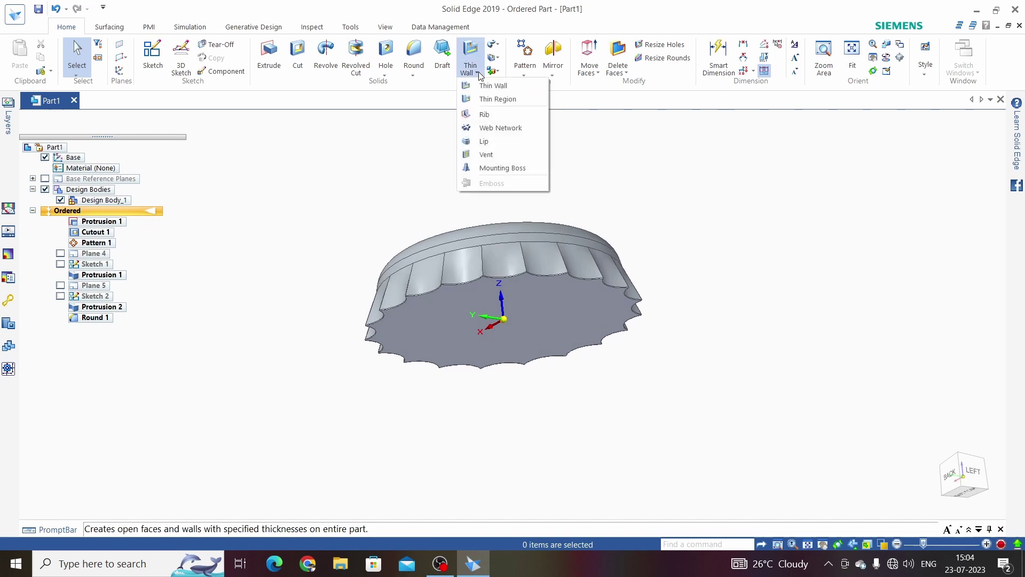
{"action": "left_click", "coordinate": [483, 90]}
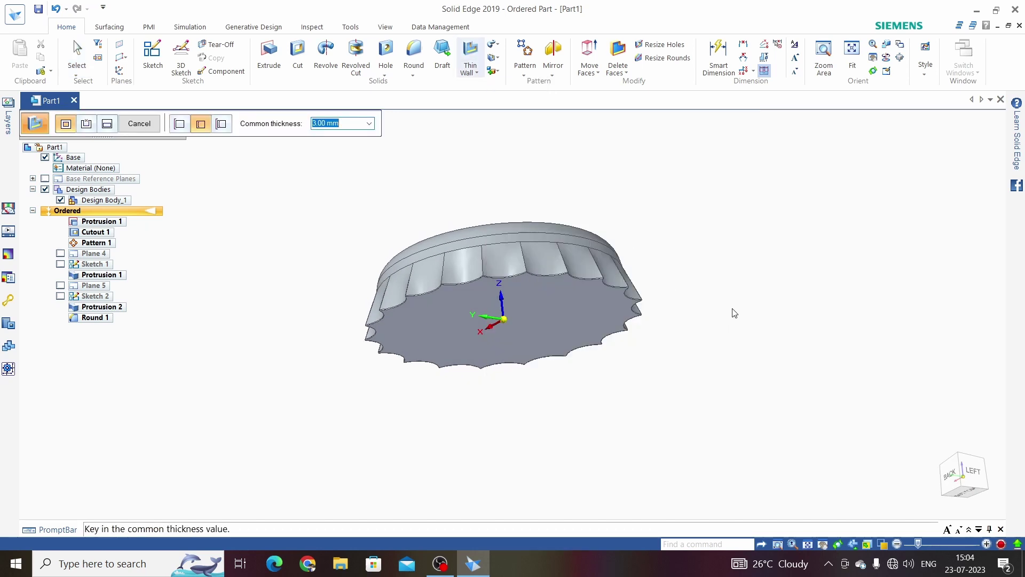
{"action": "middle_click_drag", "start_coordinate": [733, 312], "coordinate": [703, 235]}
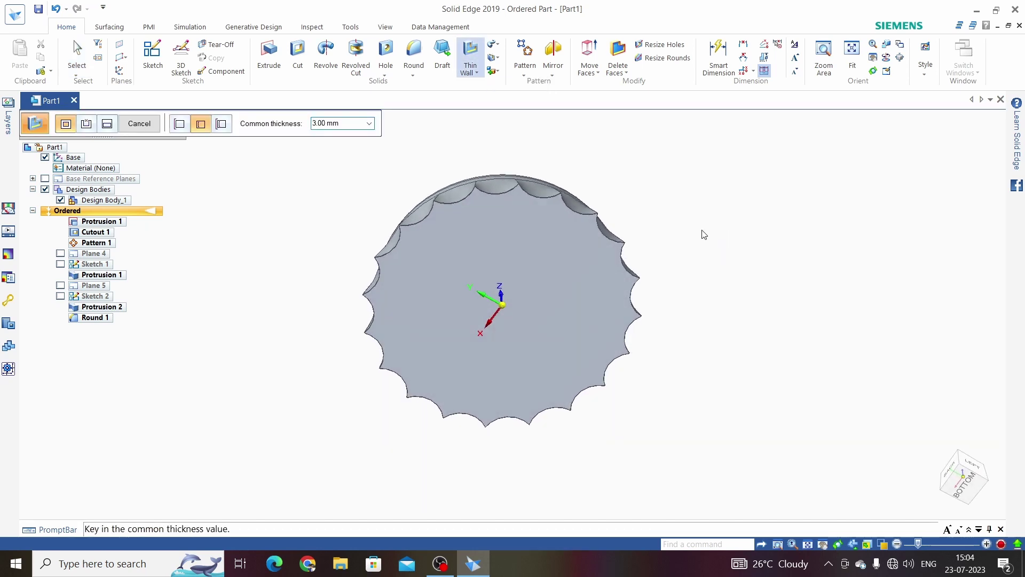
{"action": "left_click", "coordinate": [348, 125]}
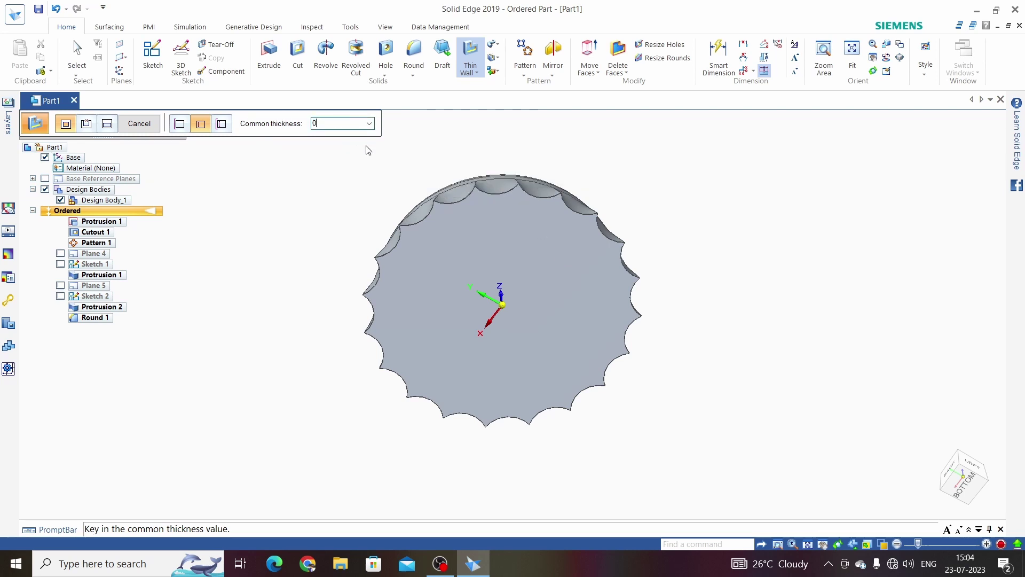
{"action": "type", "text": ".5"}
{"action": "key", "text": "Return"}
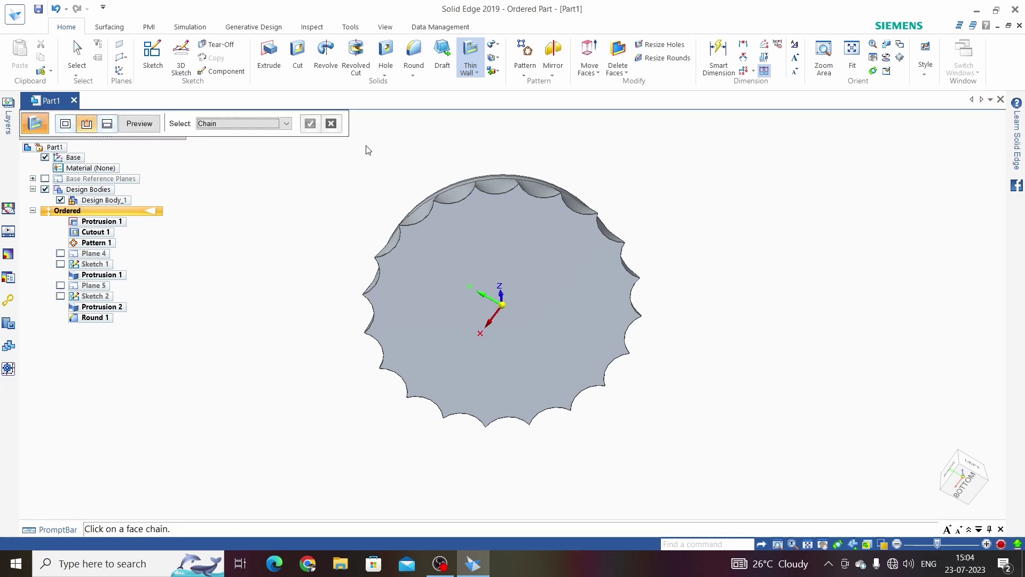
{"action": "left_click", "coordinate": [476, 259]}
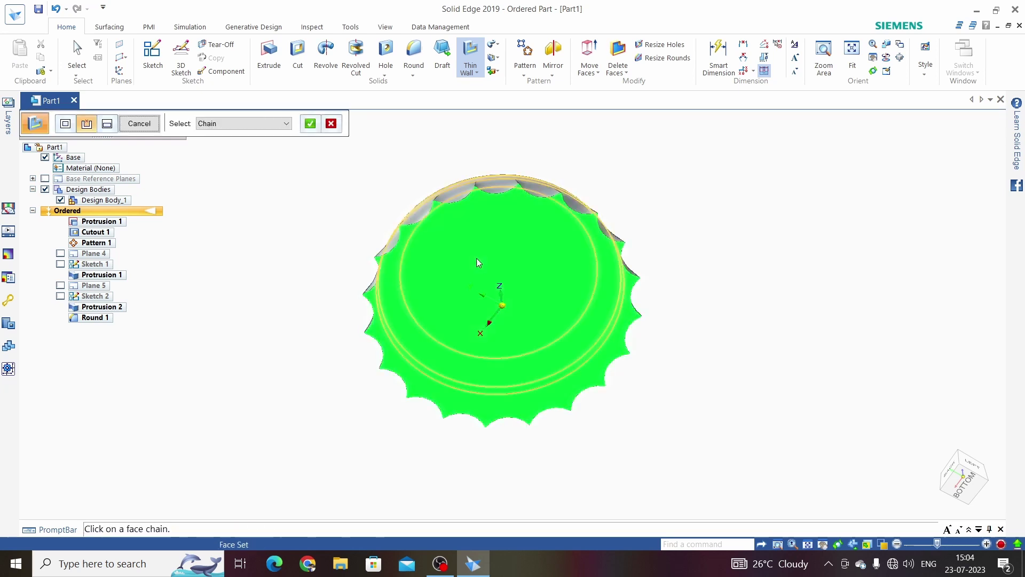
{"action": "left_click", "coordinate": [313, 128]}
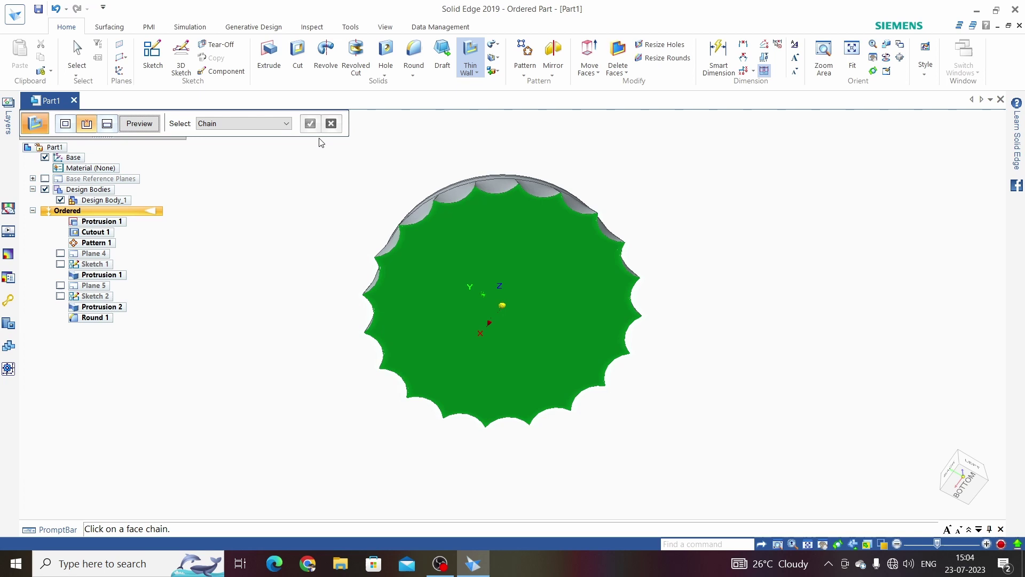
{"action": "left_click", "coordinate": [144, 124]}
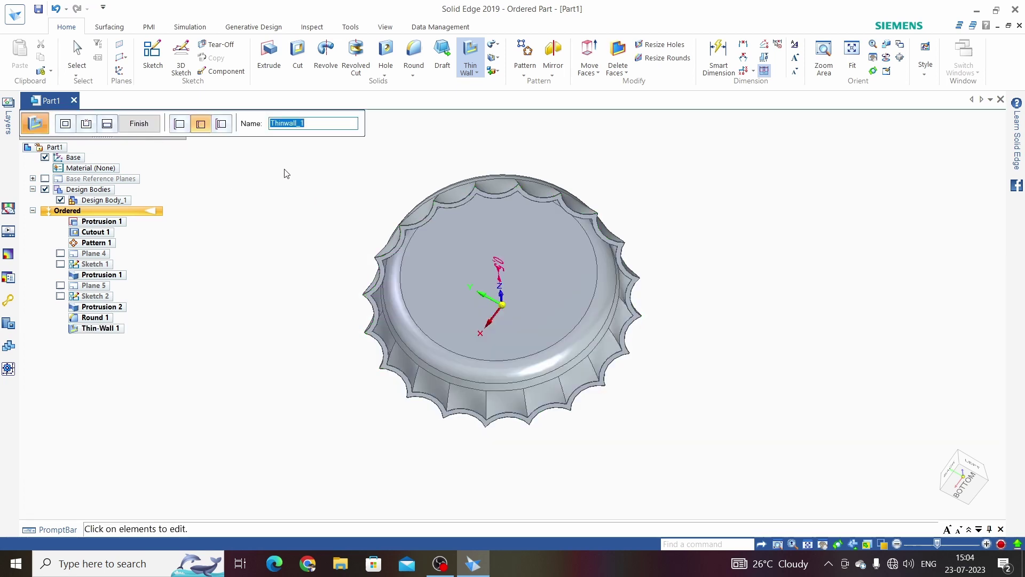
{"action": "left_click", "coordinate": [142, 125]}
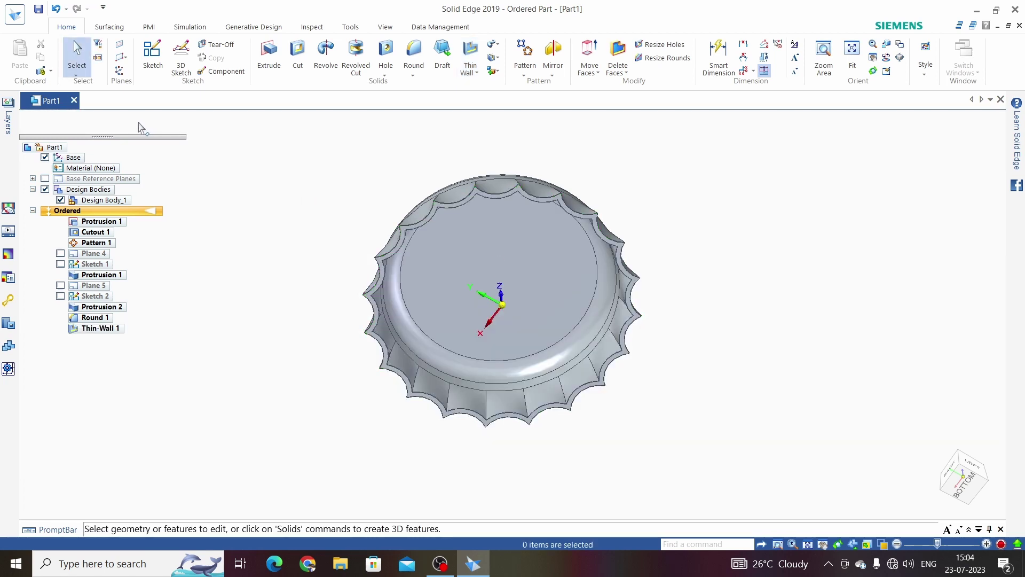
{"action": "mouse_move", "coordinate": [508, 227]}
{"action": "middle_mouse_down"}
{"action": "mouse_move", "coordinate": [430, 152]}
{"action": "mouse_move", "coordinate": [592, 264]}
{"action": "mouse_move", "coordinate": [351, 189]}
{"action": "middle_mouse_up"}
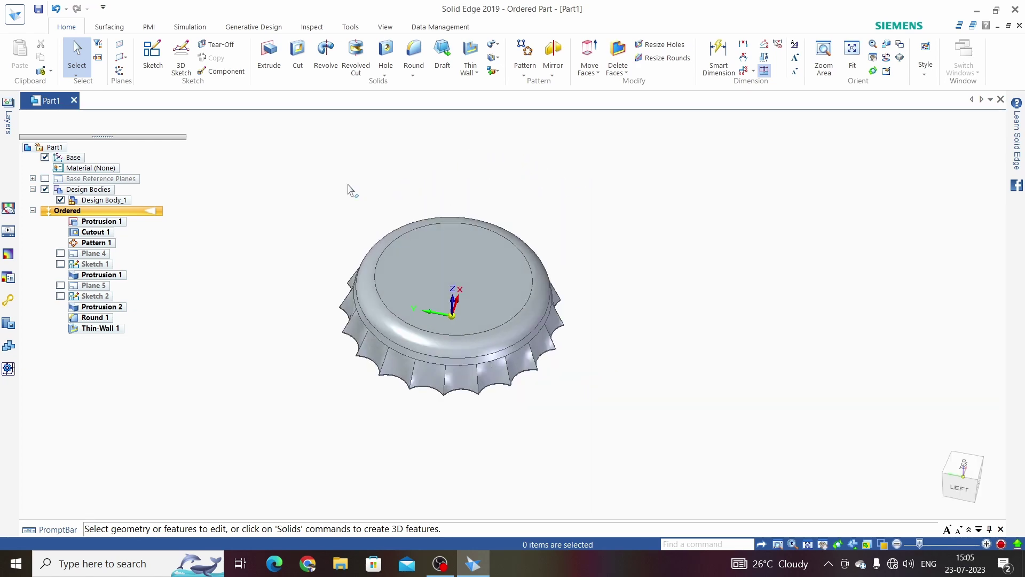
{"action": "middle_click_drag", "start_coordinate": [546, 220], "coordinate": [387, 306]}
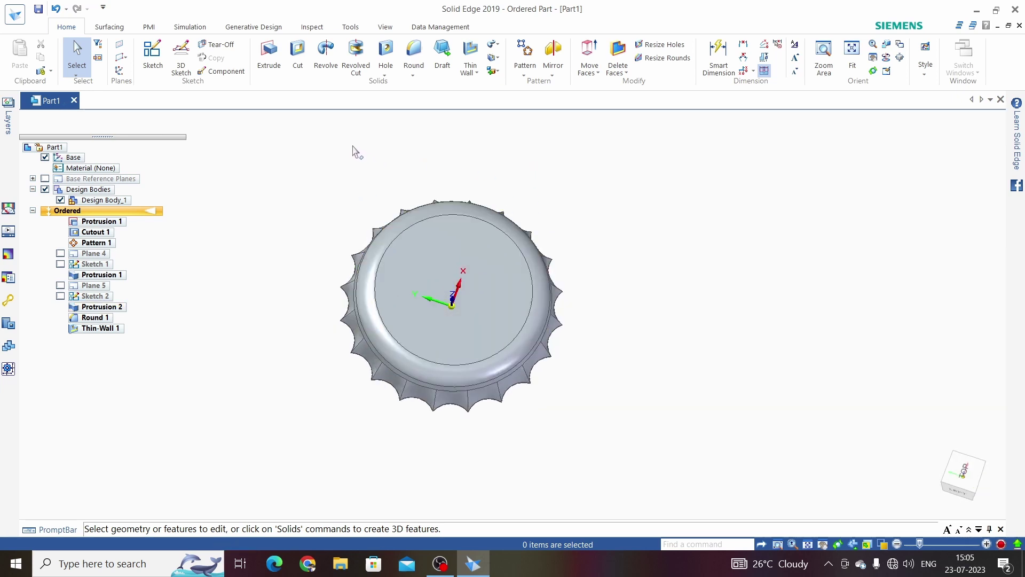
Open the Style manager and start a new face style named logo.
{"action": "left_click", "coordinate": [385, 26]}
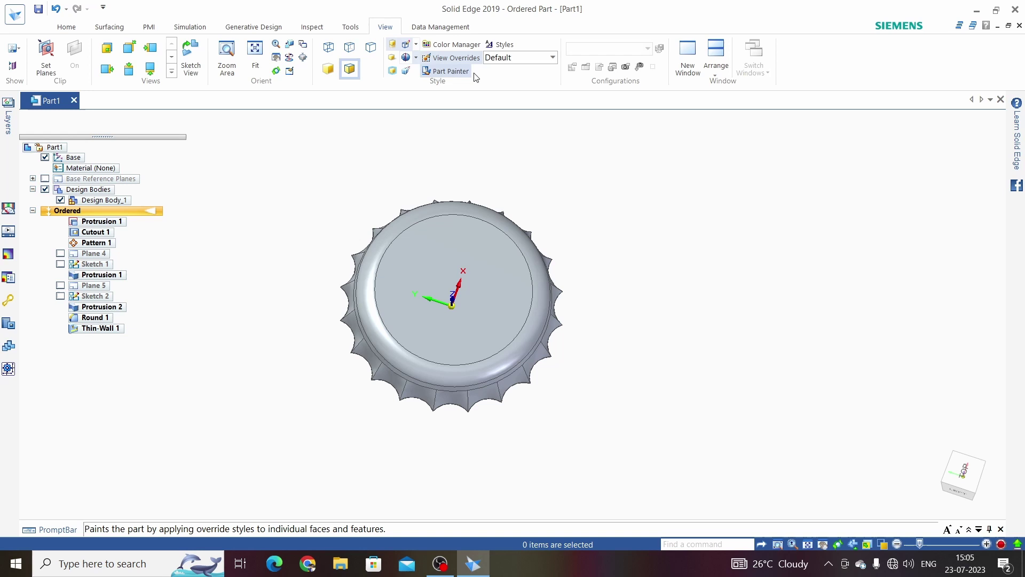
{"action": "left_click", "coordinate": [501, 46]}
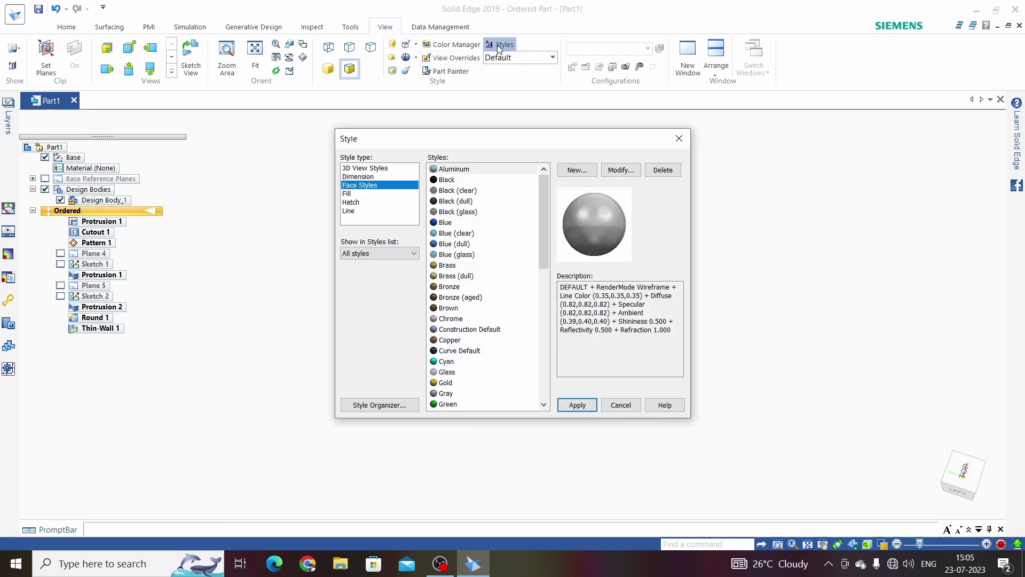
{"action": "left_click", "coordinate": [360, 177]}
{"action": "left_click", "coordinate": [578, 171]}
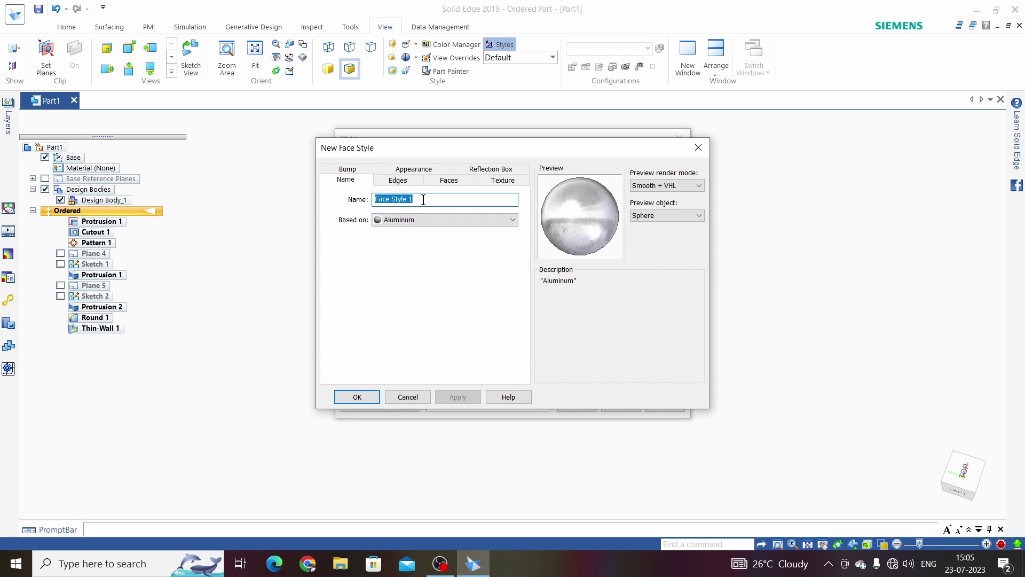
{"action": "type", "text": "log"}
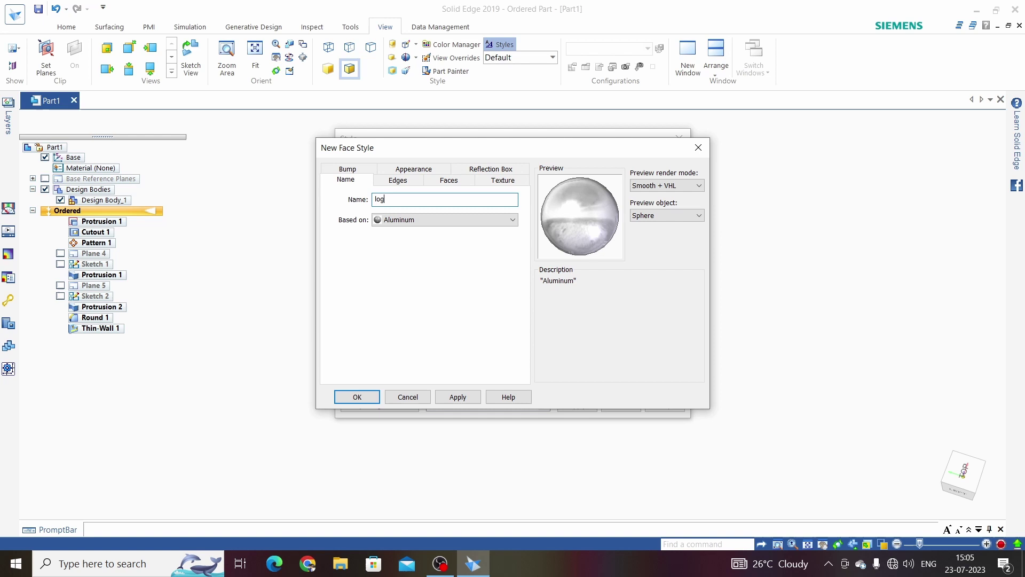
{"action": "type", "text": "o"}
Set the Coca-Cola logo image as the logo style's texture and save the style.
{"action": "left_click", "coordinate": [503, 180]}
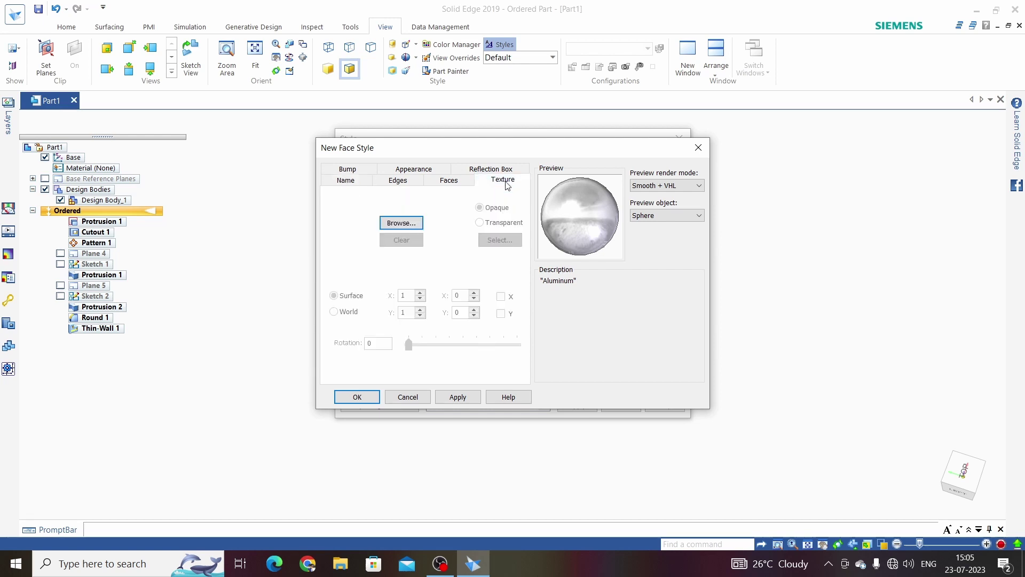
{"action": "left_click", "coordinate": [393, 225]}
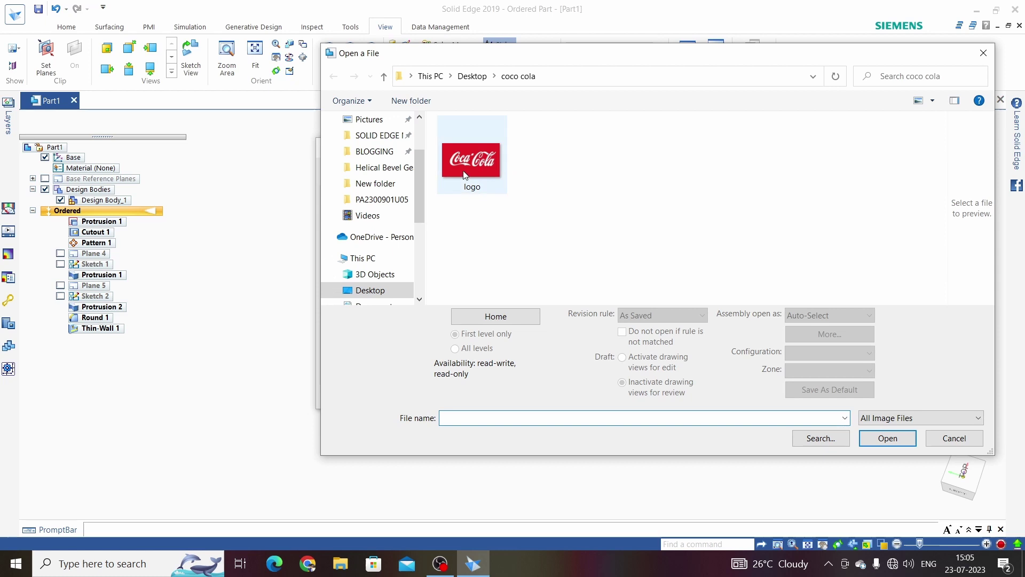
{"action": "left_click", "coordinate": [468, 171]}
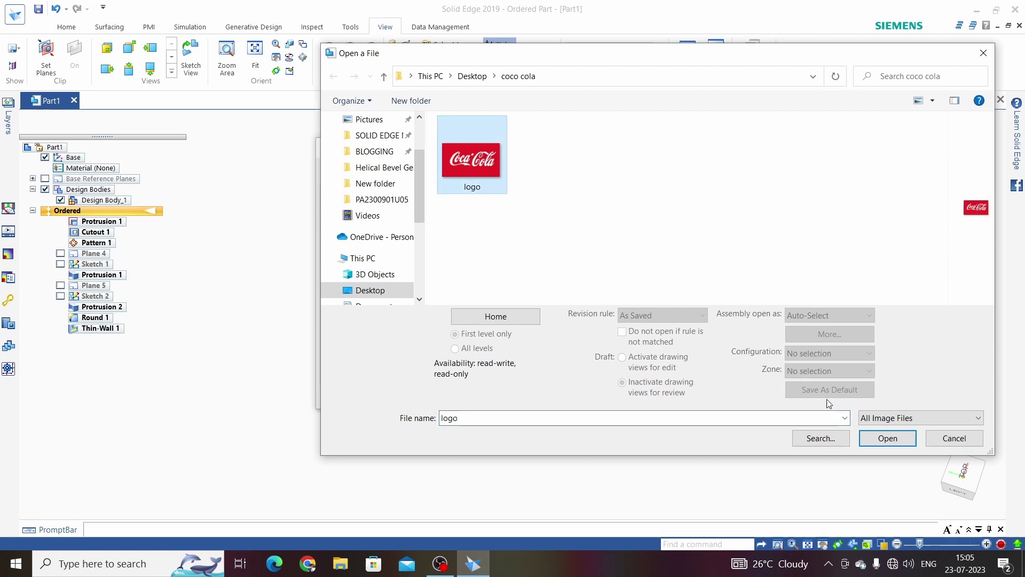
{"action": "left_click", "coordinate": [884, 439]}
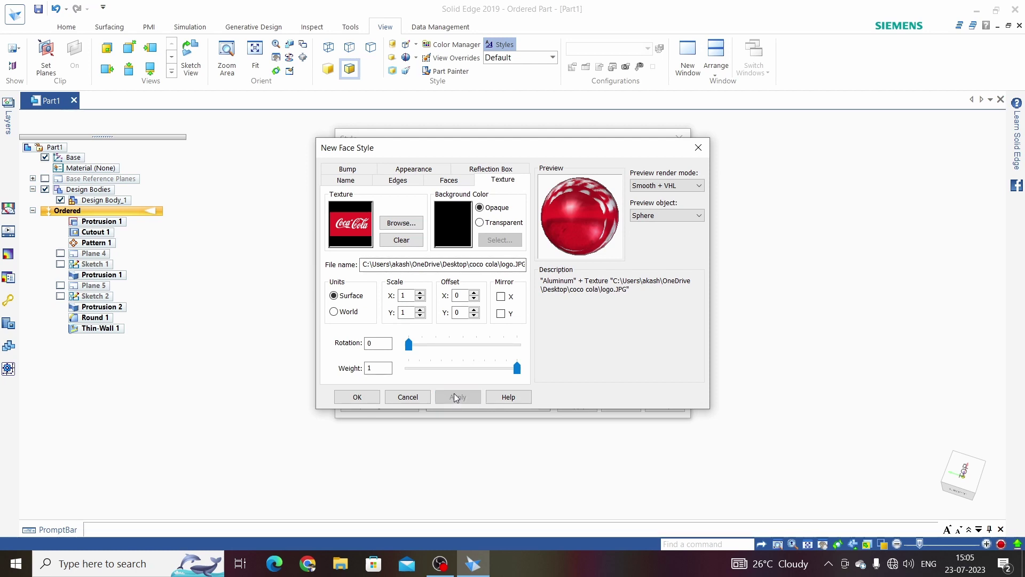
{"action": "left_click", "coordinate": [357, 396]}
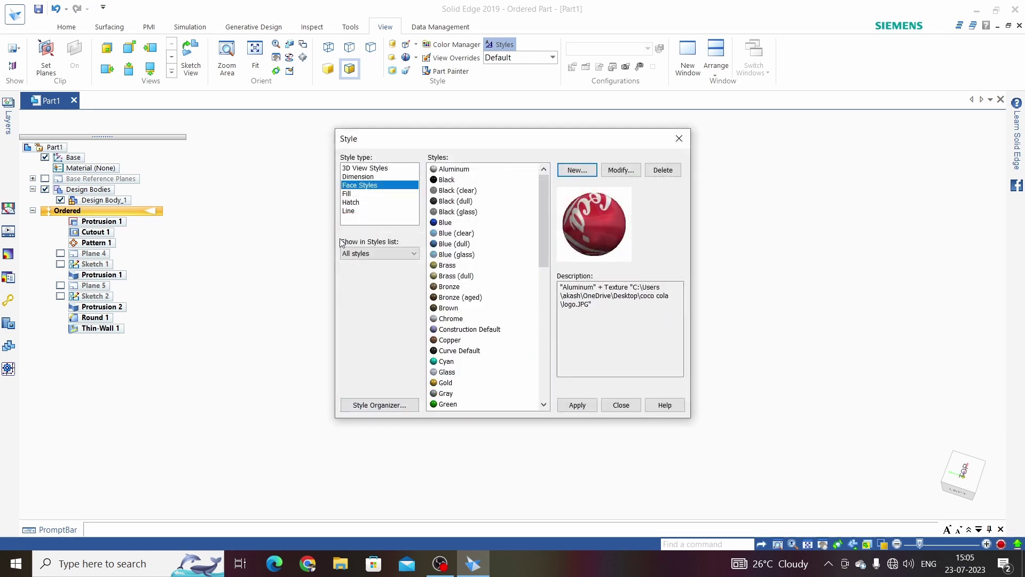
{"action": "scroll", "coordinate": [465, 332], "scroll_direction": "down", "scroll_amount": 7}
{"action": "scroll", "coordinate": [479, 353], "scroll_direction": "down", "scroll_amount": 3}
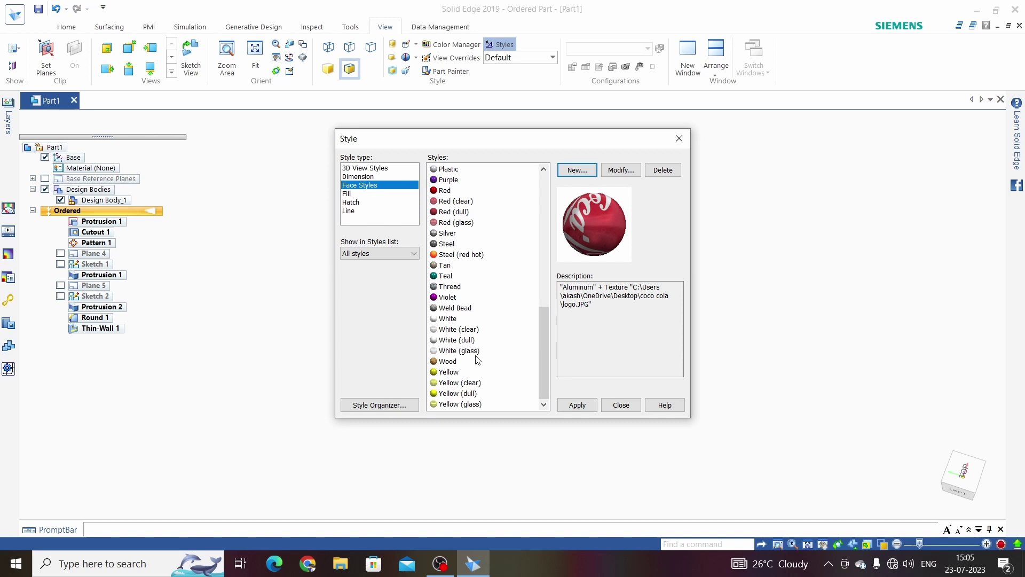
{"action": "scroll", "coordinate": [476, 336], "scroll_direction": "up", "scroll_amount": 10}
{"action": "scroll", "coordinate": [475, 355], "scroll_direction": "down", "scroll_amount": 4}
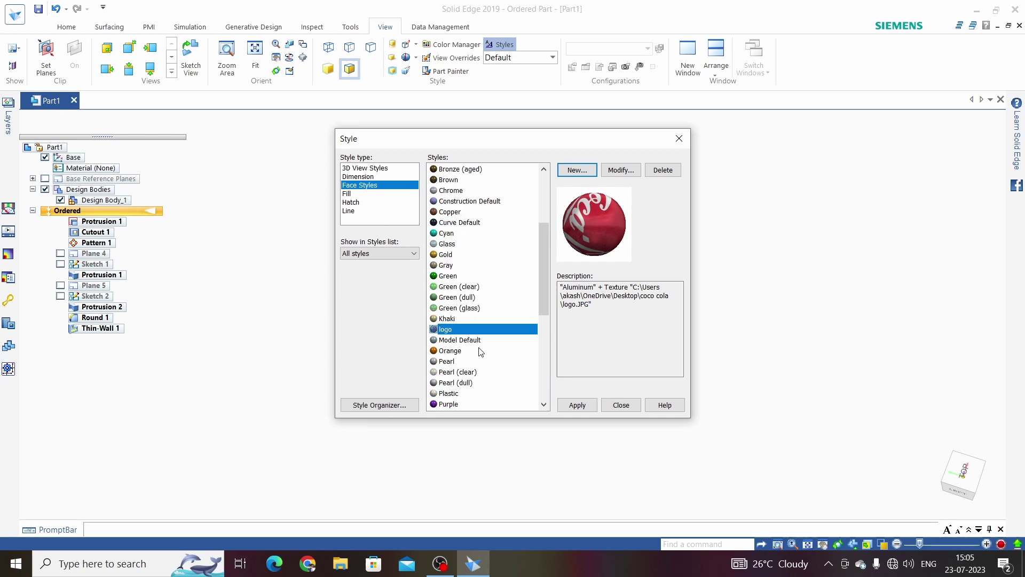
{"action": "scroll", "coordinate": [476, 361], "scroll_direction": "down", "scroll_amount": 4}
{"action": "scroll", "coordinate": [476, 363], "scroll_direction": "down", "scroll_amount": 4}
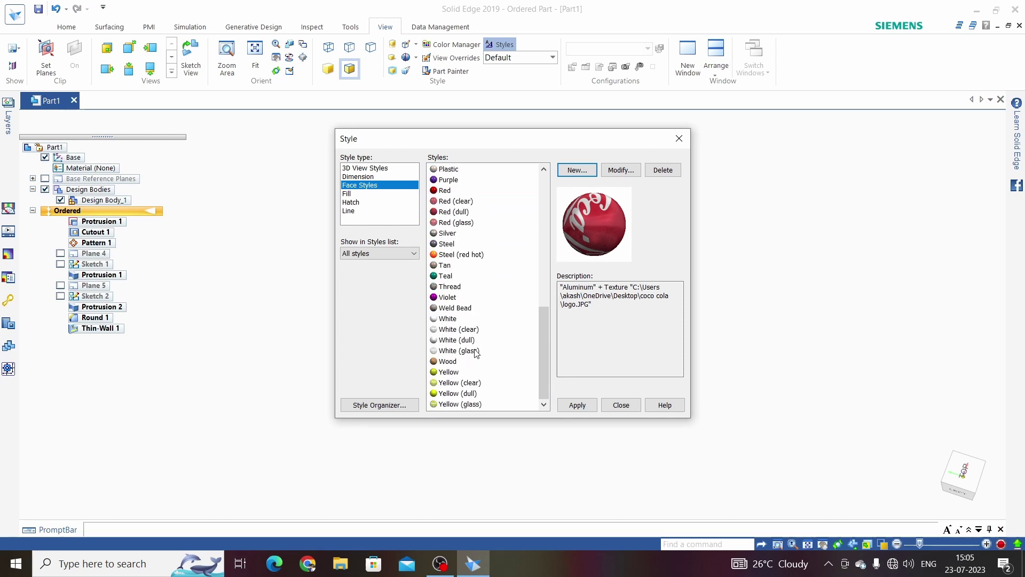
{"action": "scroll", "coordinate": [481, 299], "scroll_direction": "up", "scroll_amount": 3}
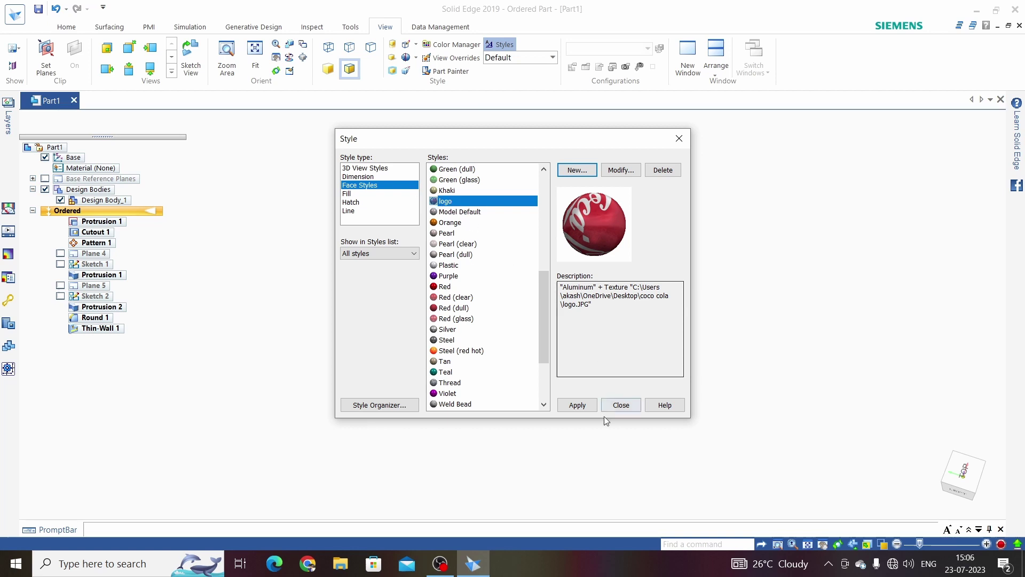
{"action": "left_click", "coordinate": [576, 405]}
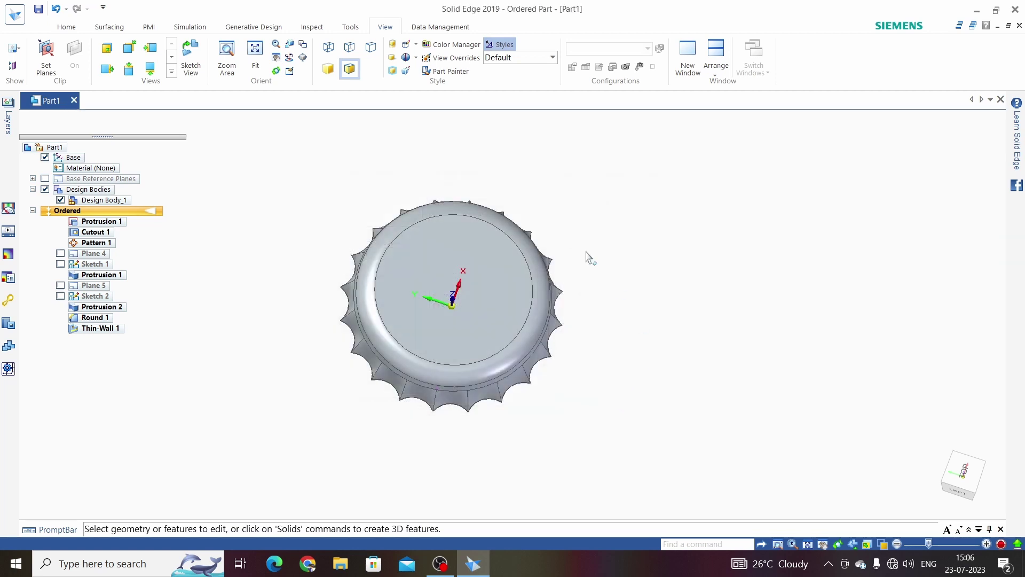
Apply the 'logo' face style to the cap body with Part Painter, then orbit to view it.
{"action": "left_click", "coordinate": [452, 72]}
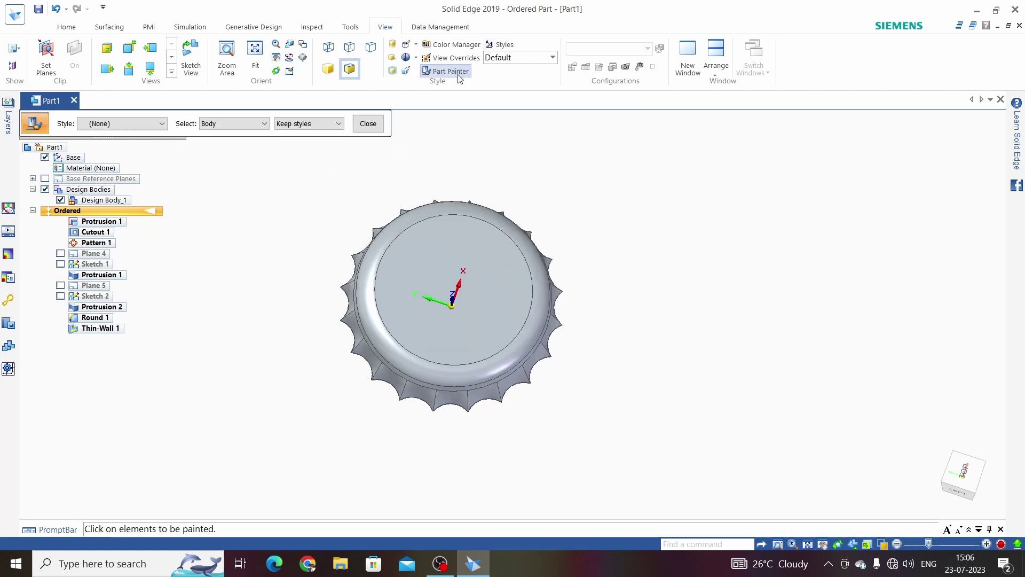
{"action": "left_click", "coordinate": [150, 123]}
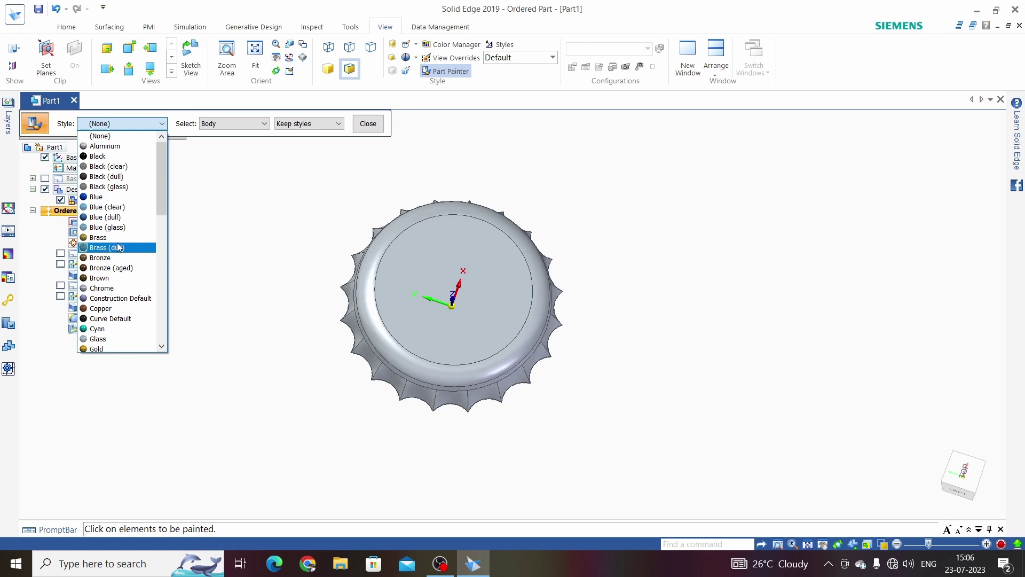
{"action": "scroll", "coordinate": [116, 280], "scroll_direction": "down", "scroll_amount": 1}
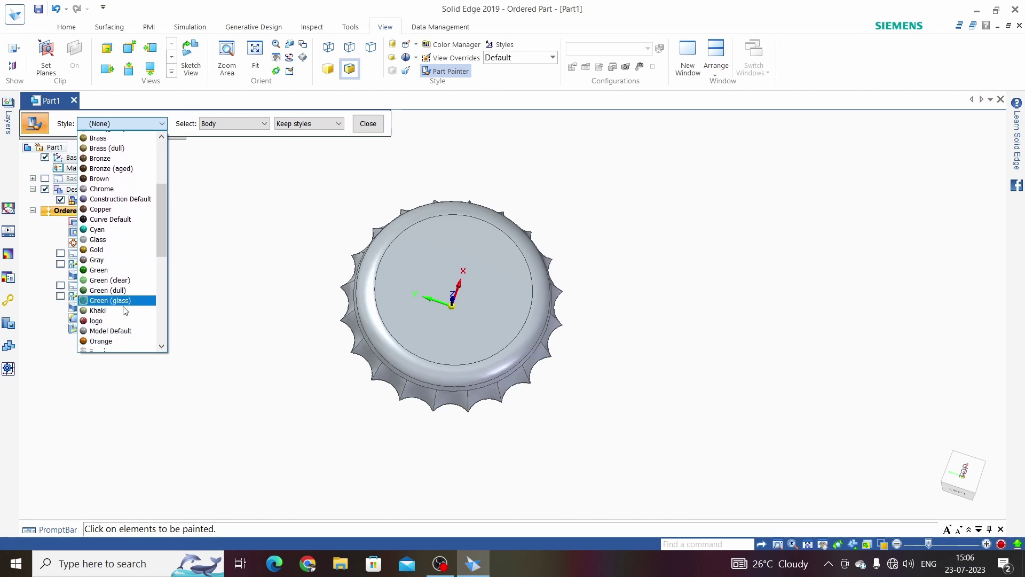
{"action": "scroll", "coordinate": [121, 304], "scroll_direction": "down", "scroll_amount": 1}
{"action": "left_click", "coordinate": [116, 298]}
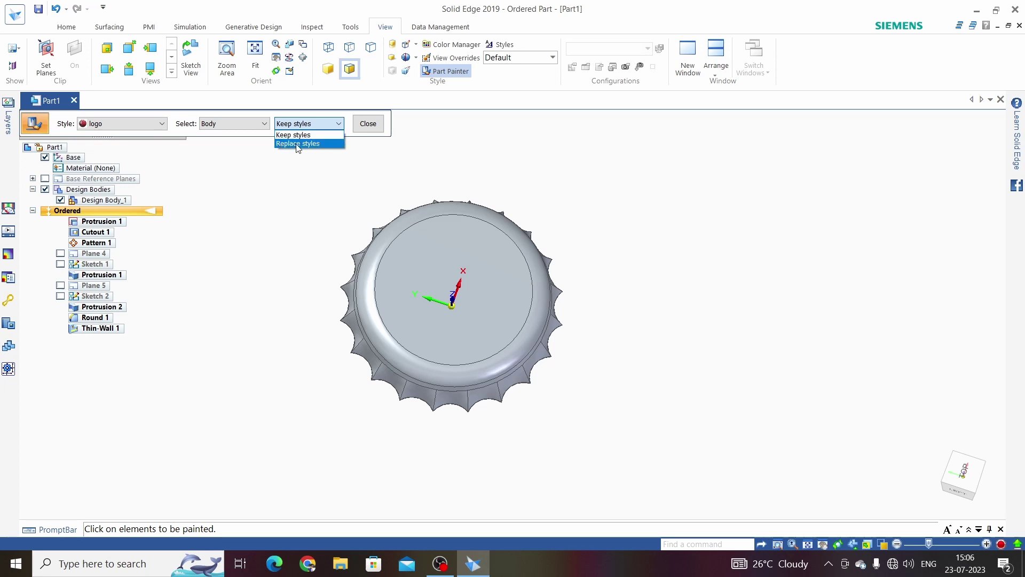
{"action": "left_click", "coordinate": [408, 265]}
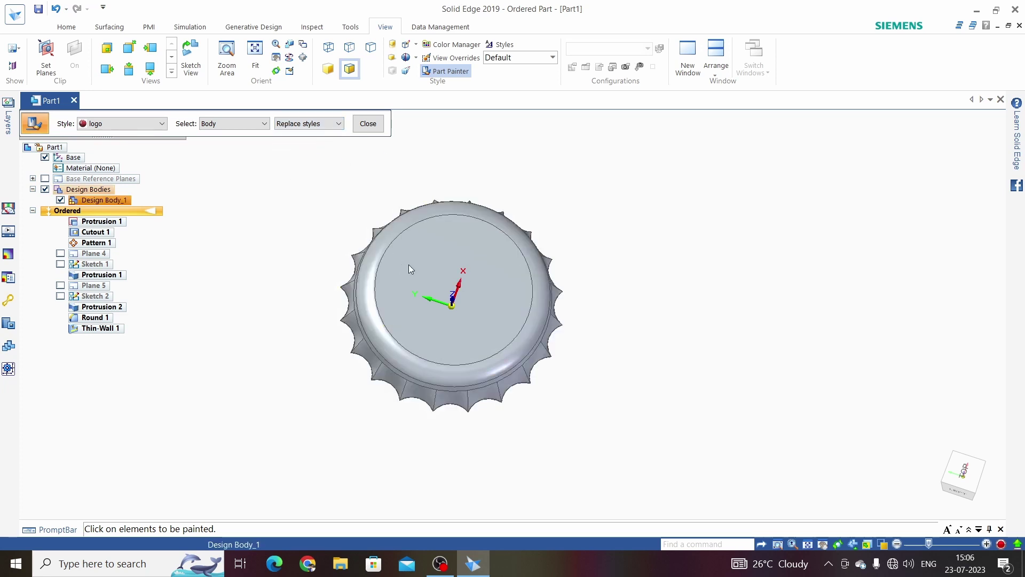
{"action": "left_click", "coordinate": [367, 123]}
{"action": "middle_click_drag", "start_coordinate": [293, 231], "coordinate": [476, 161]}
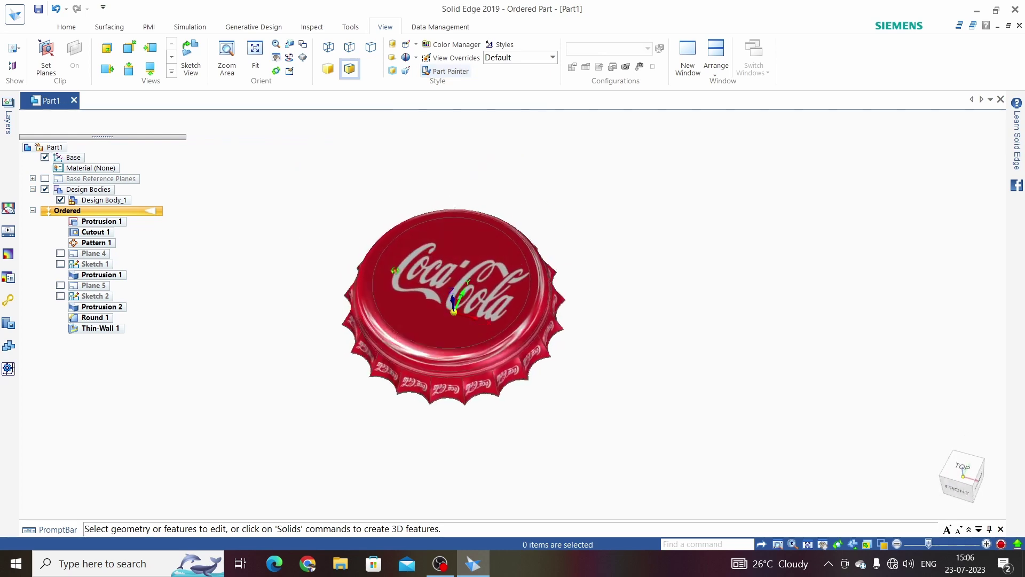